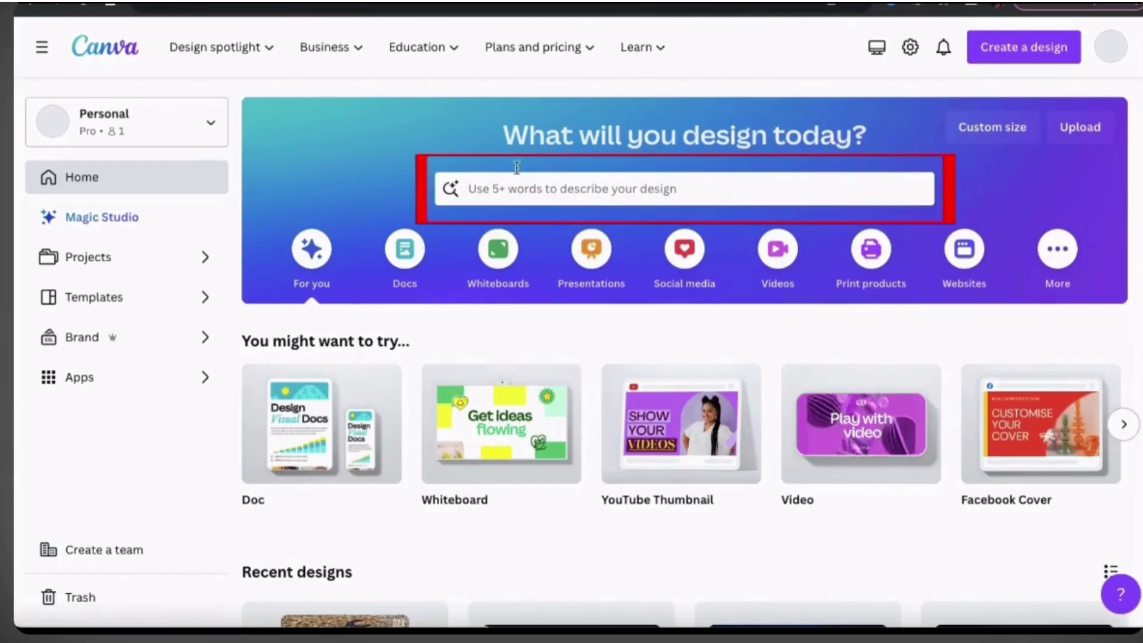
Search Canva's home page for 'Instagram post for the Christmas shopping season.' templates.
left_click(657, 192)
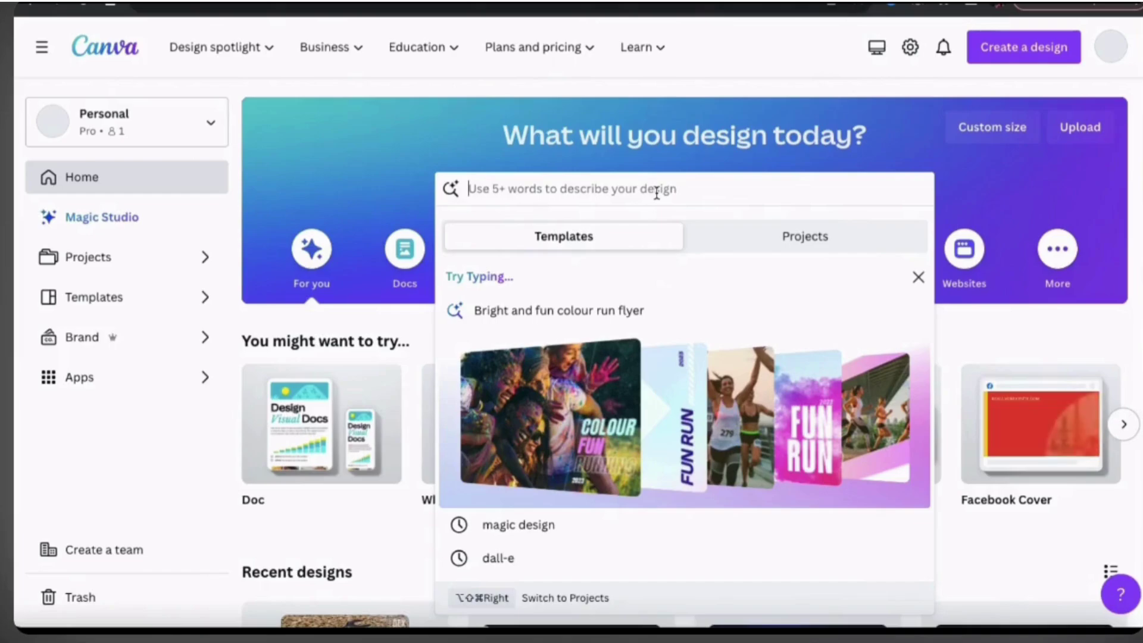
type("I")
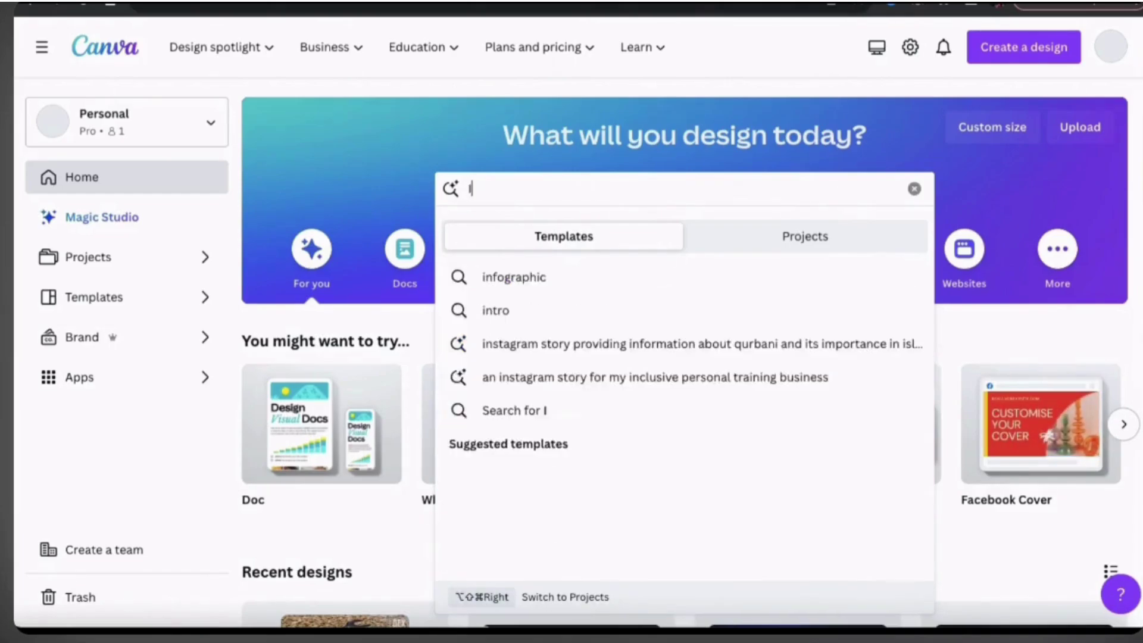
type("nstagram post for the Christmas ")
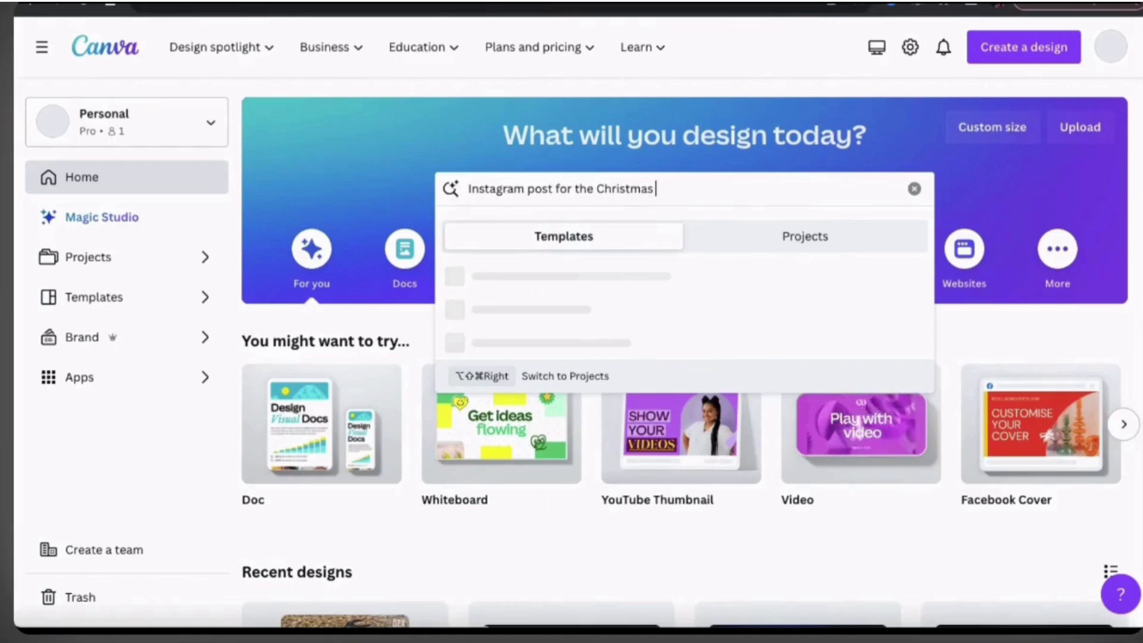
type("shopping season.")
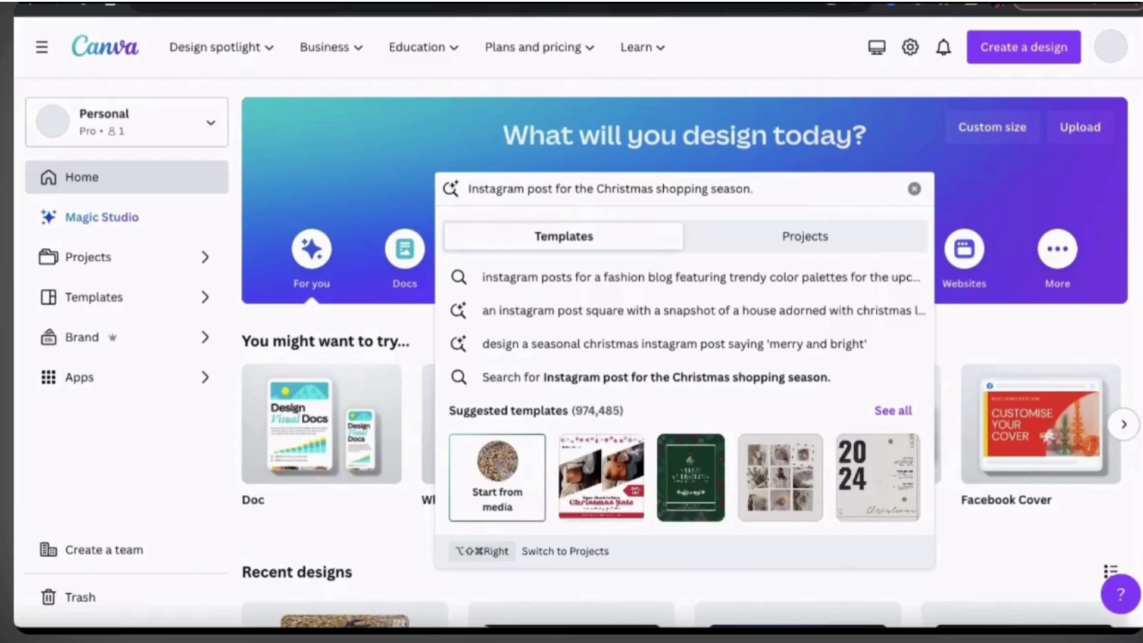
key("Return")
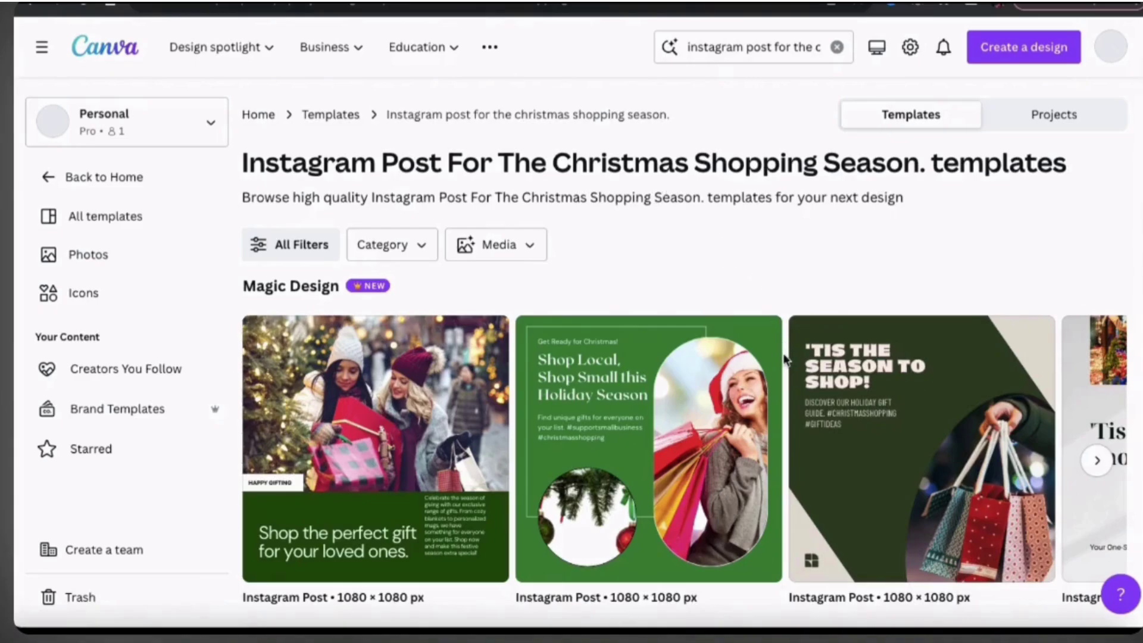
scroll(783, 356, "down", 2)
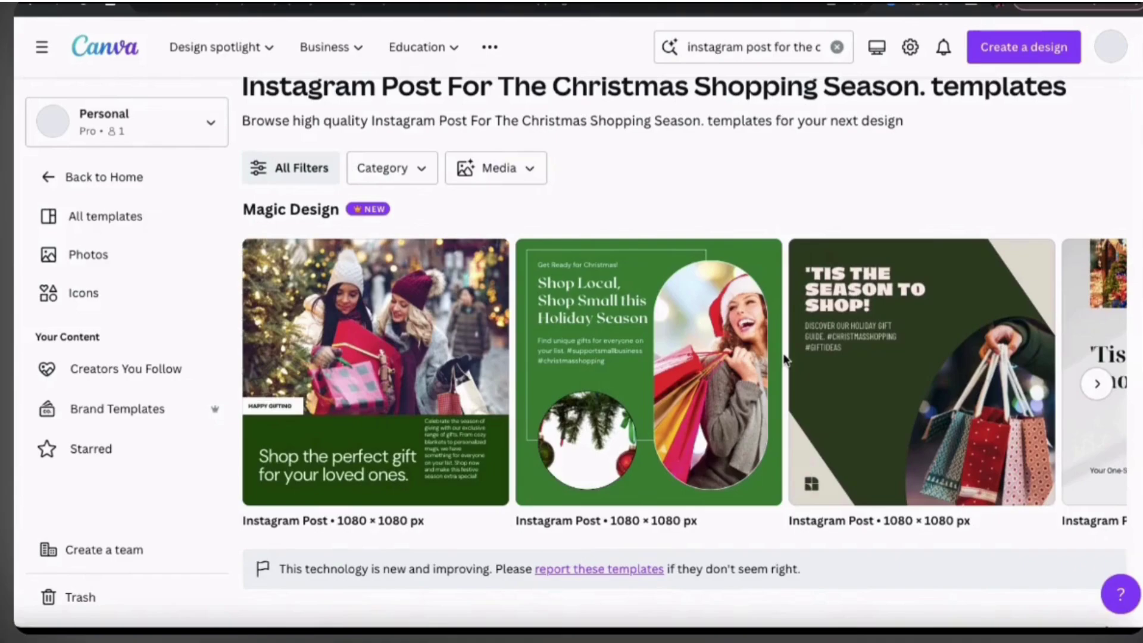
scroll(783, 352, "right", 3)
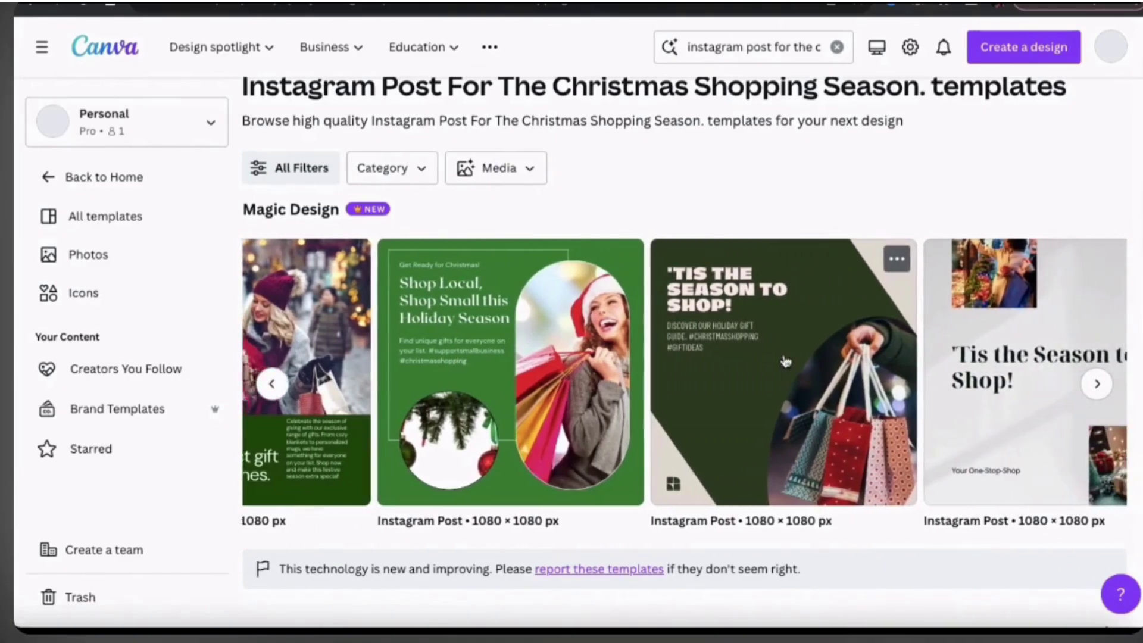
scroll(785, 361, "right", 7)
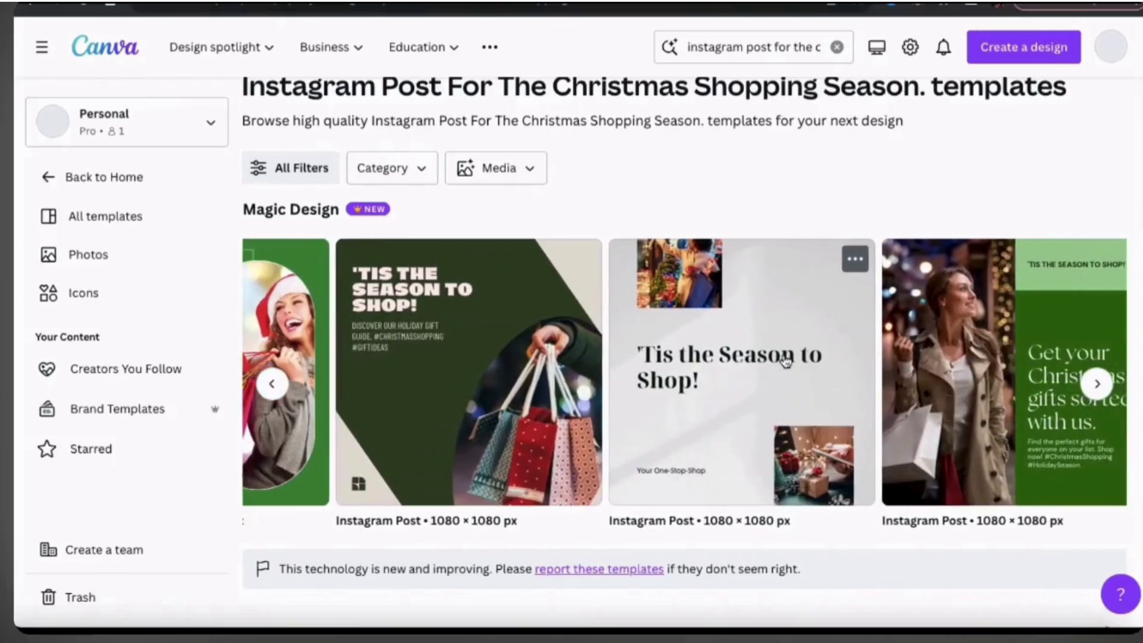
scroll(786, 362, "right", 8)
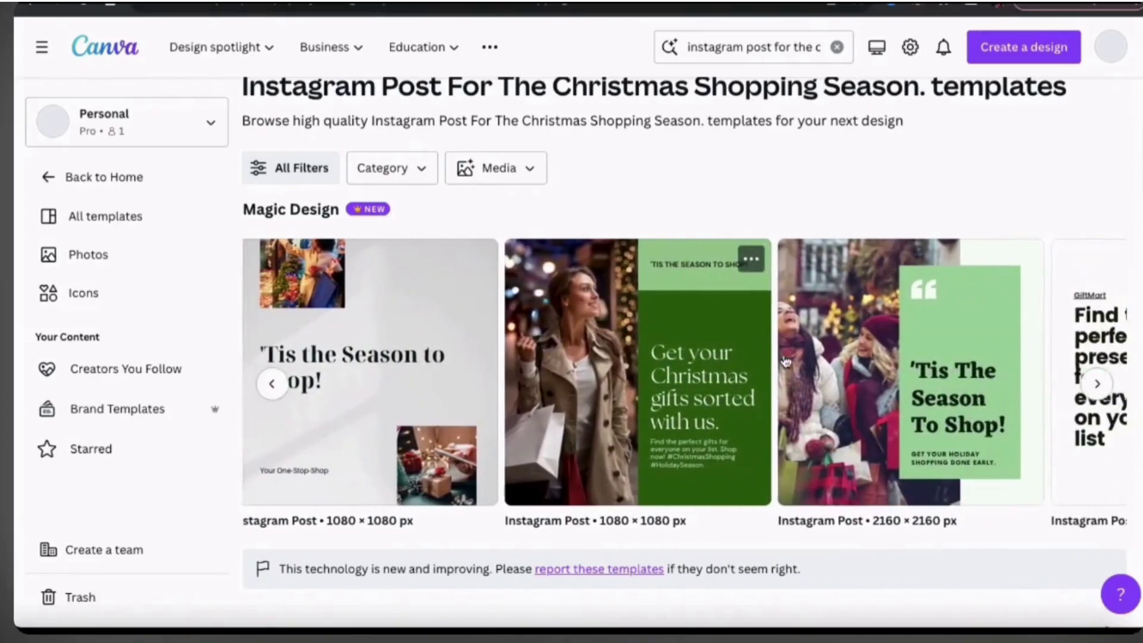
scroll(786, 361, "right", 8)
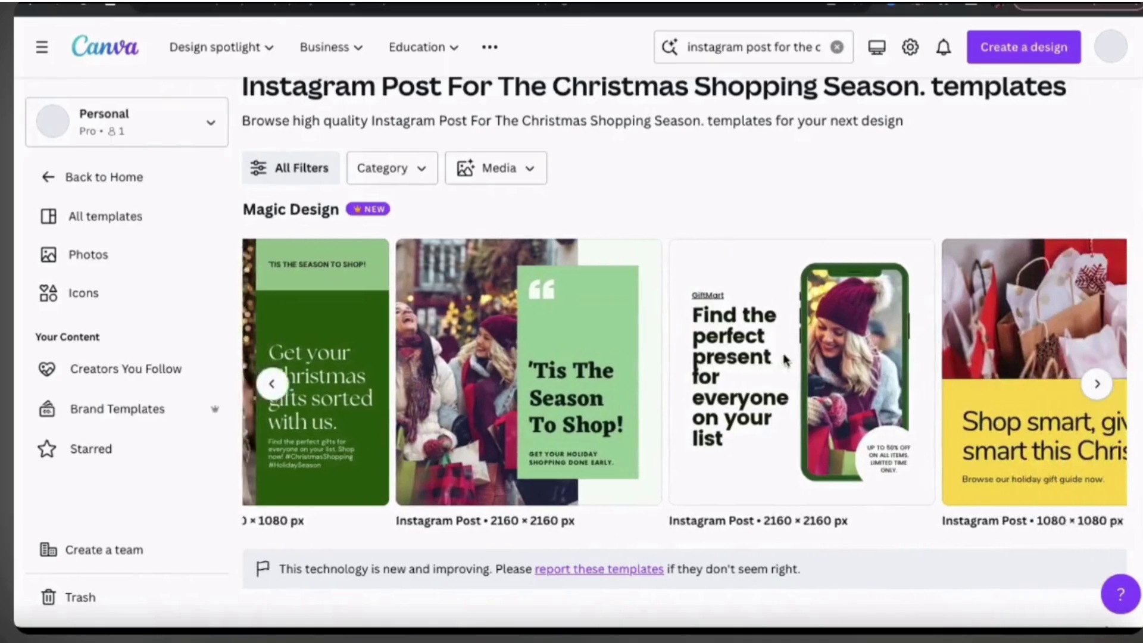
scroll(785, 360, "right", 2)
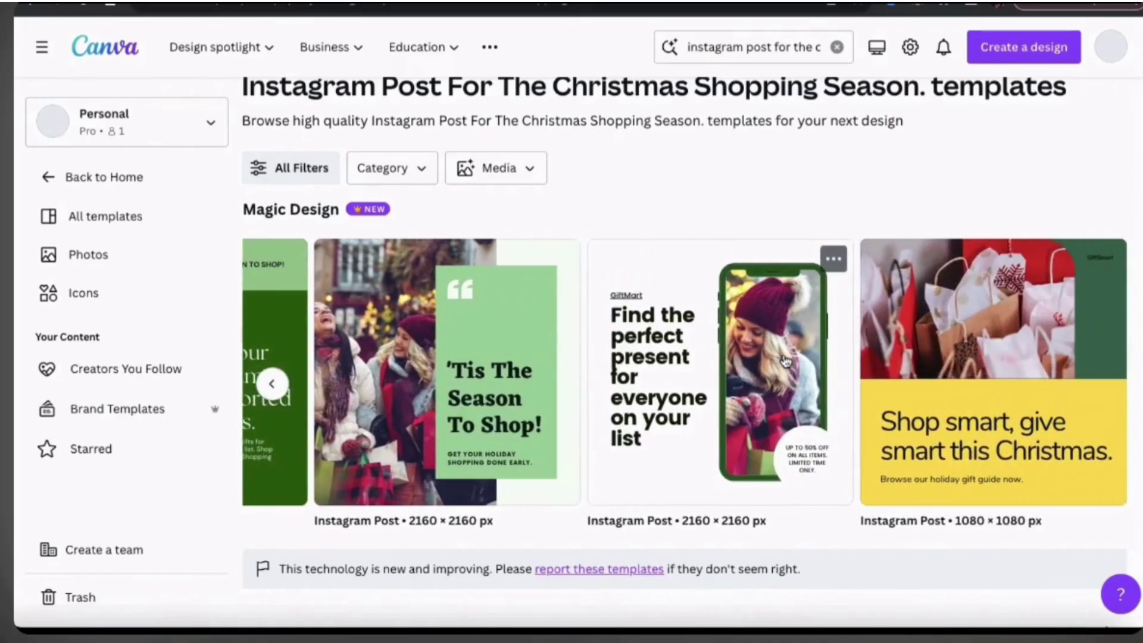
scroll(785, 360, "left", 15)
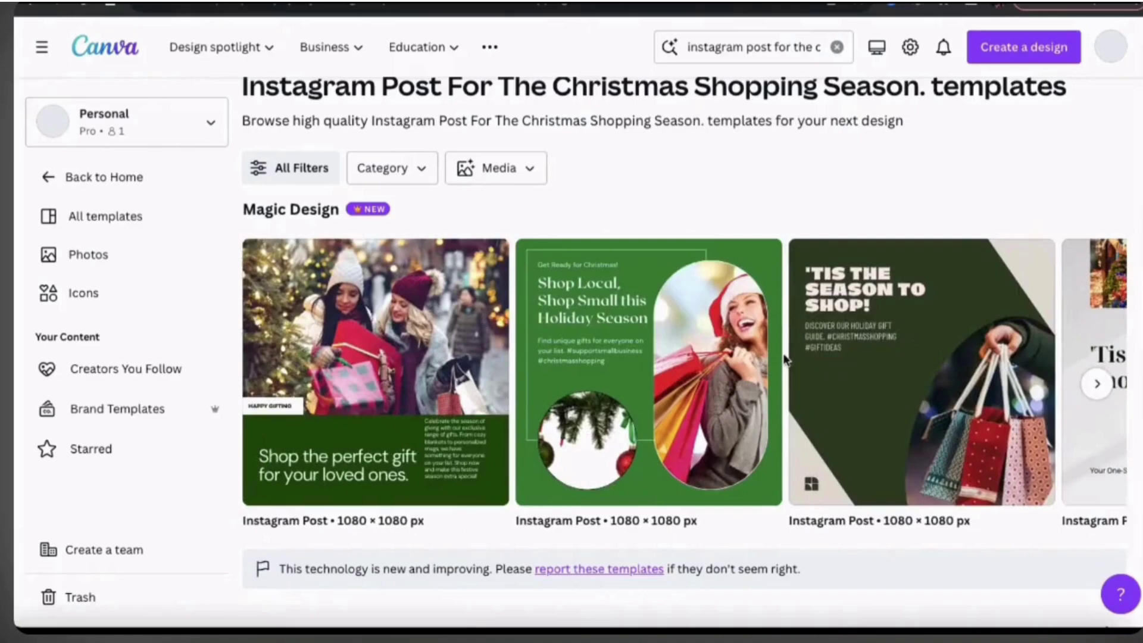
scroll(626, 209, "up", 1)
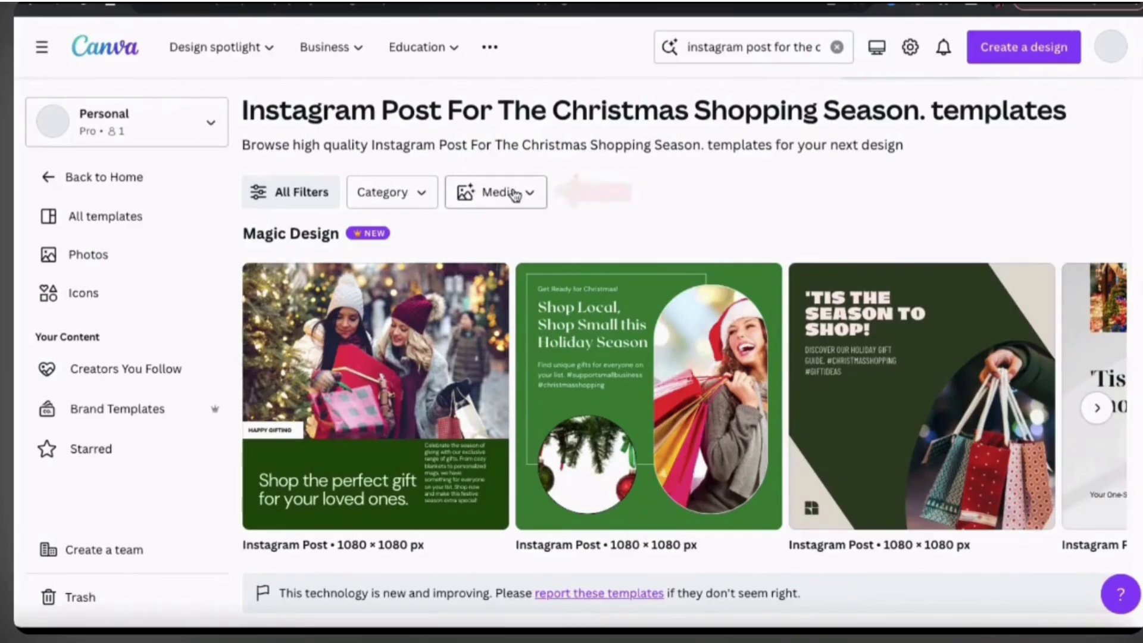
Upload the hoodie PNG from Downloads as the image to match Magic Design templates.
left_click(523, 204)
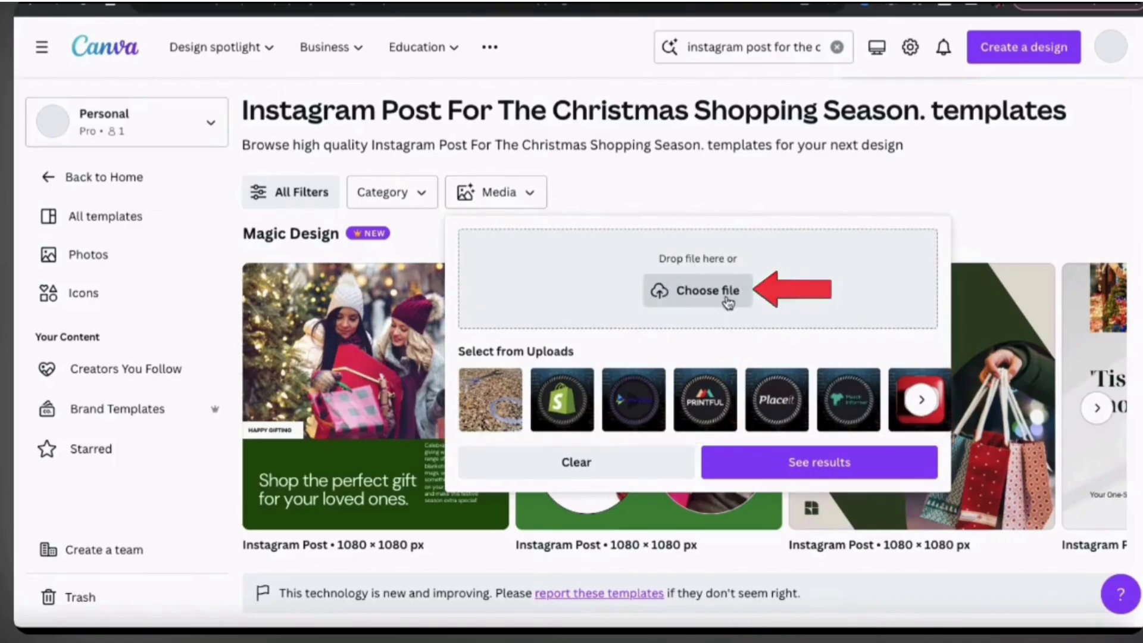
left_click(700, 299)
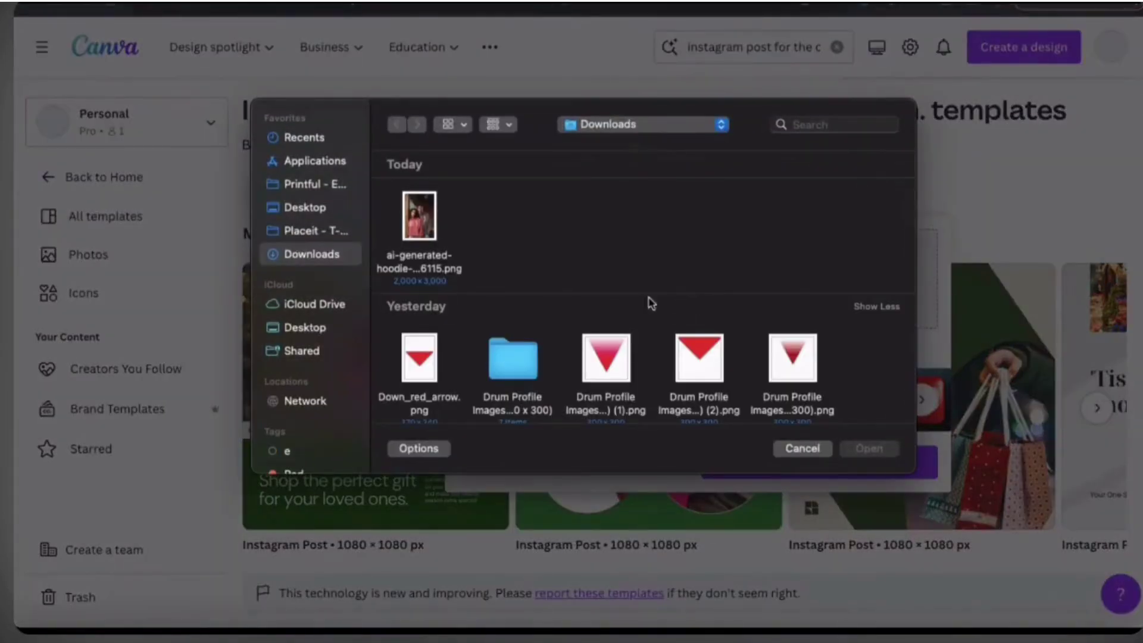
double_click(430, 225)
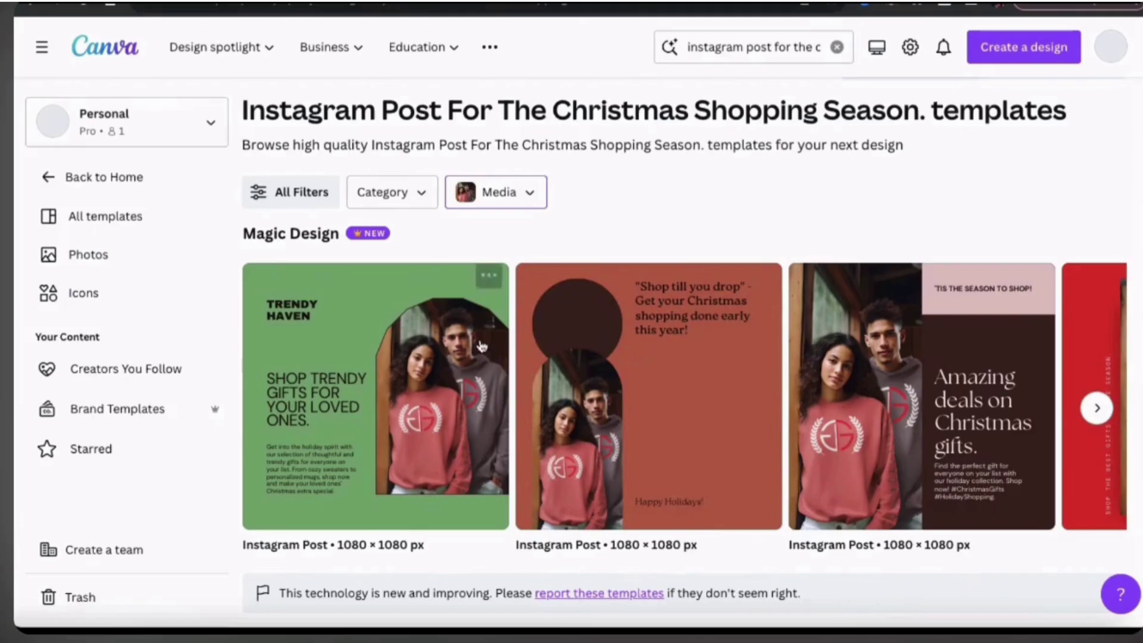
Open the 'Tis the Season to Shop hoodie template and select its heading box.
scroll(487, 357, "right", 5)
scroll(487, 357, "right", 5)
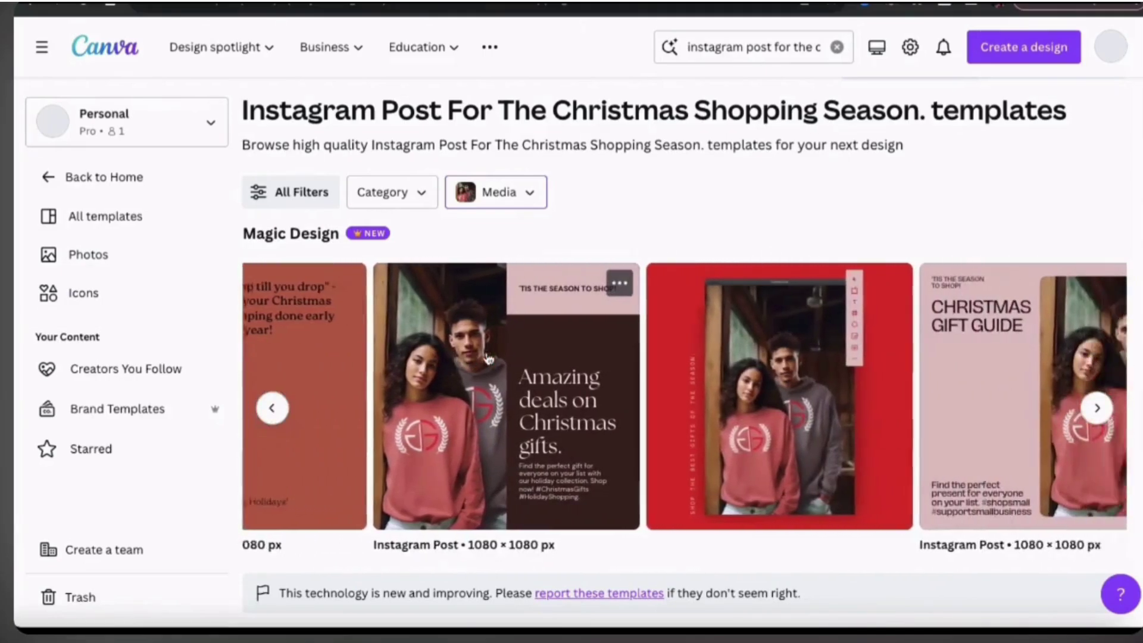
scroll(487, 357, "right", 10)
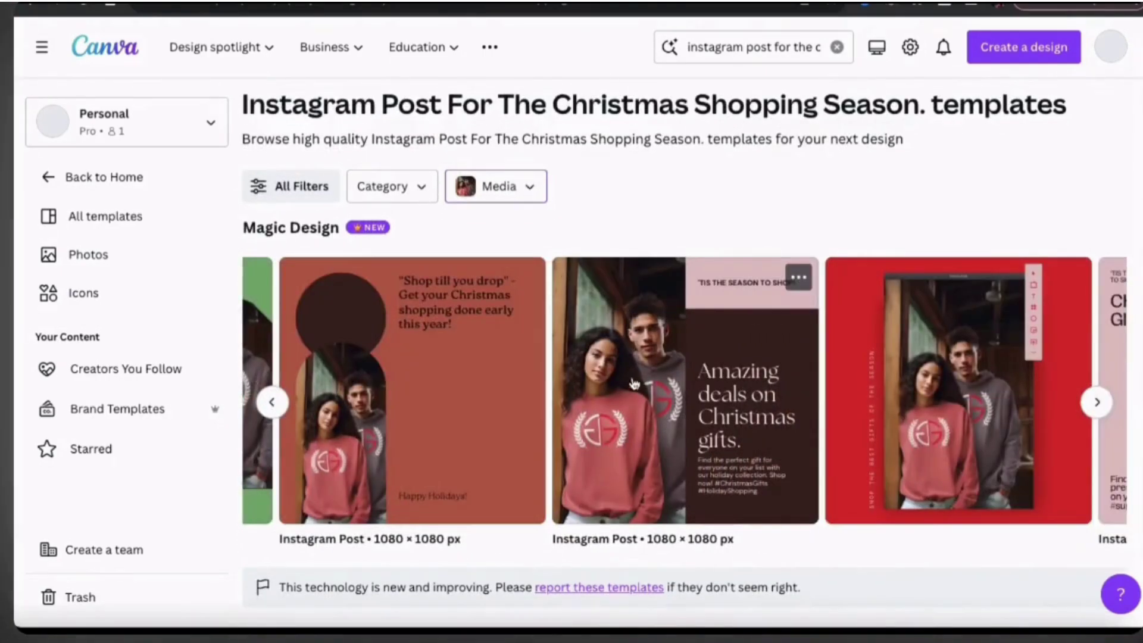
left_click(675, 385)
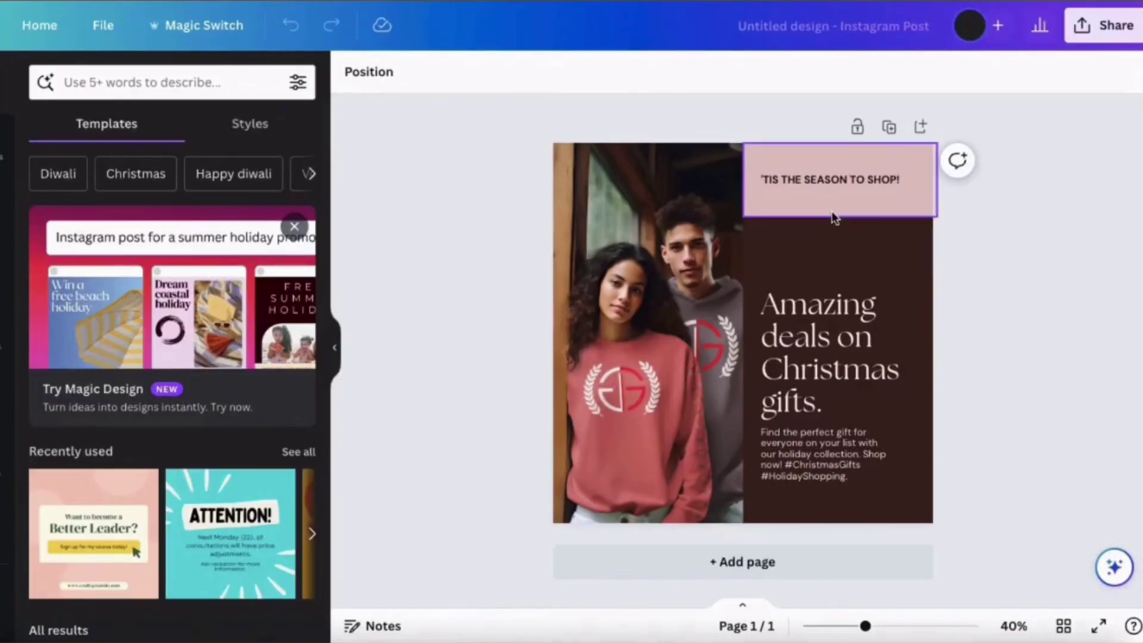
left_click(831, 211)
left_click(438, 72)
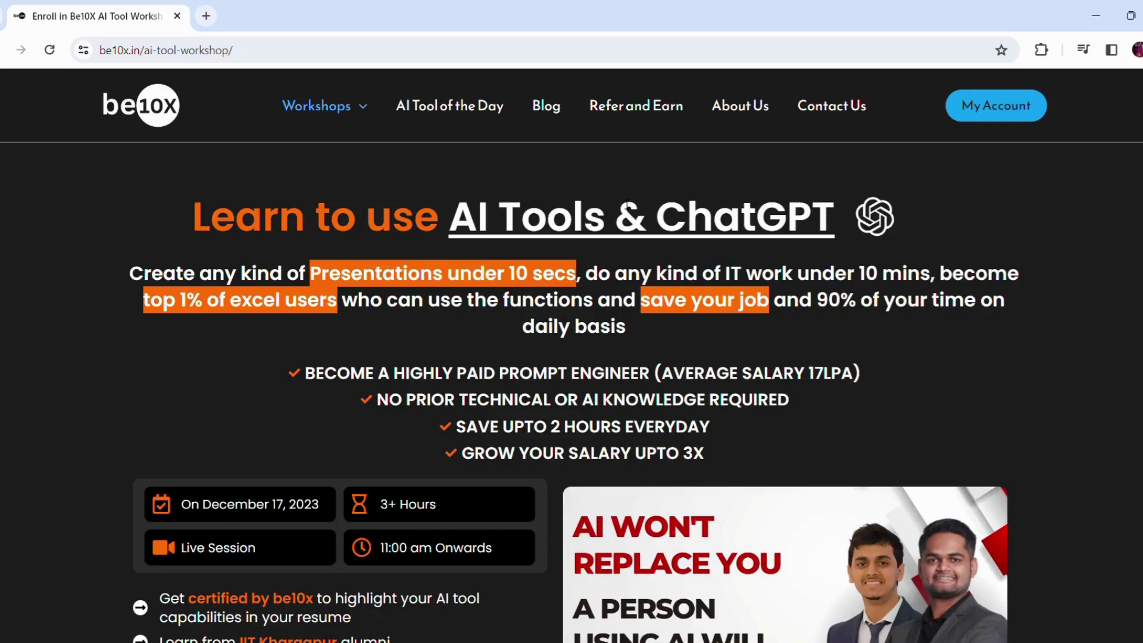
scroll(680, 200, "down", 7)
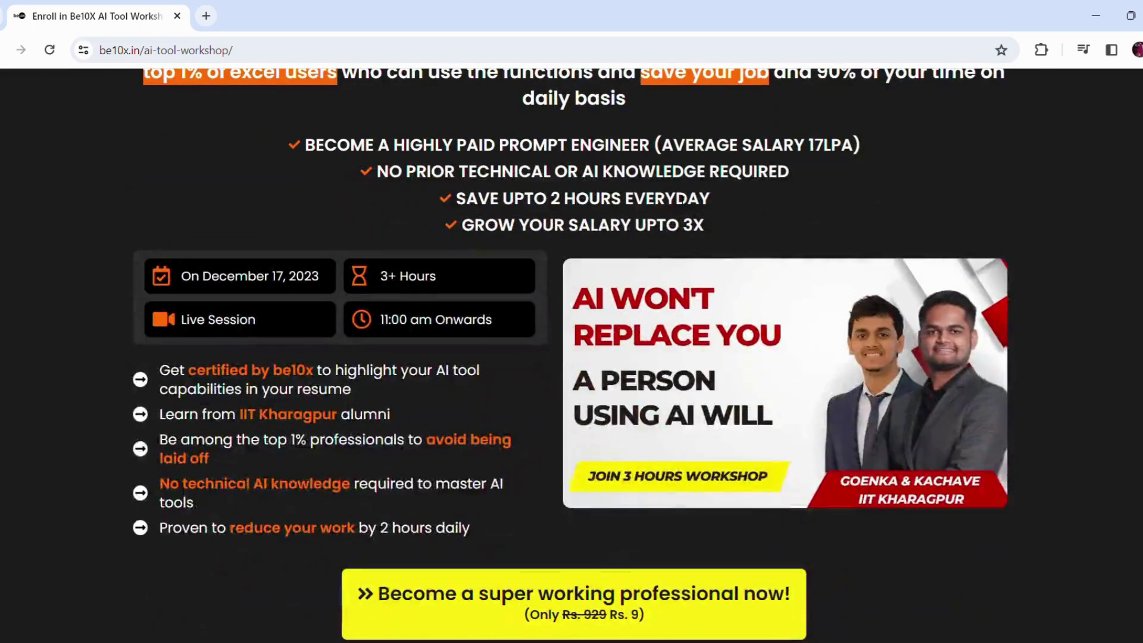
scroll(677, 200, "up", 1)
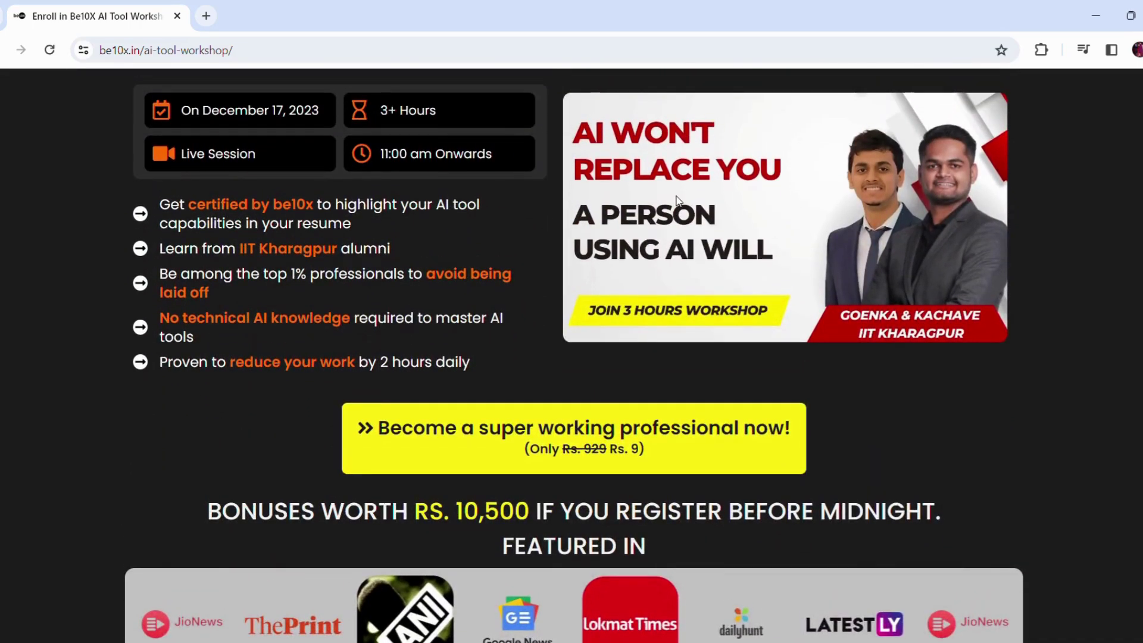
scroll(676, 201, "down", 3)
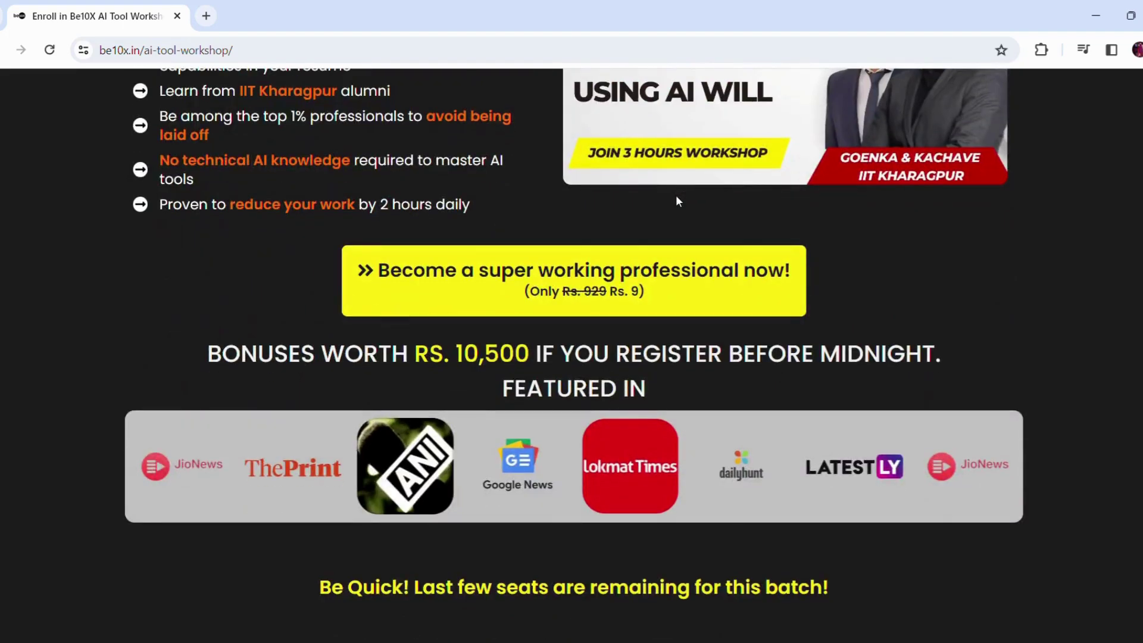
scroll(676, 202, "down", 6)
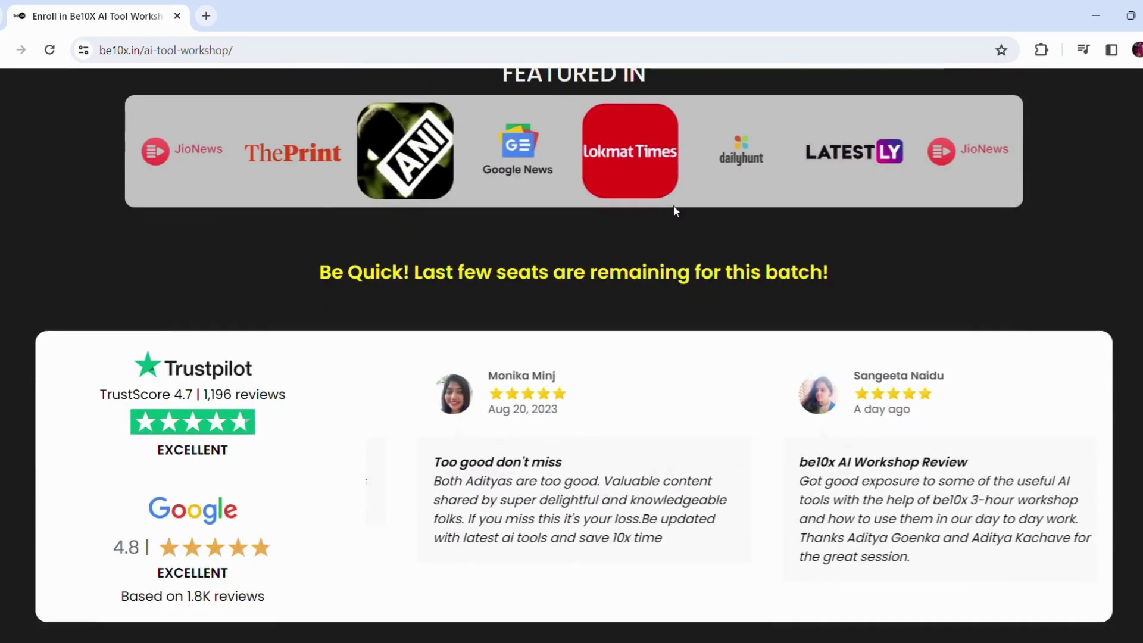
scroll(673, 204, "down", 2)
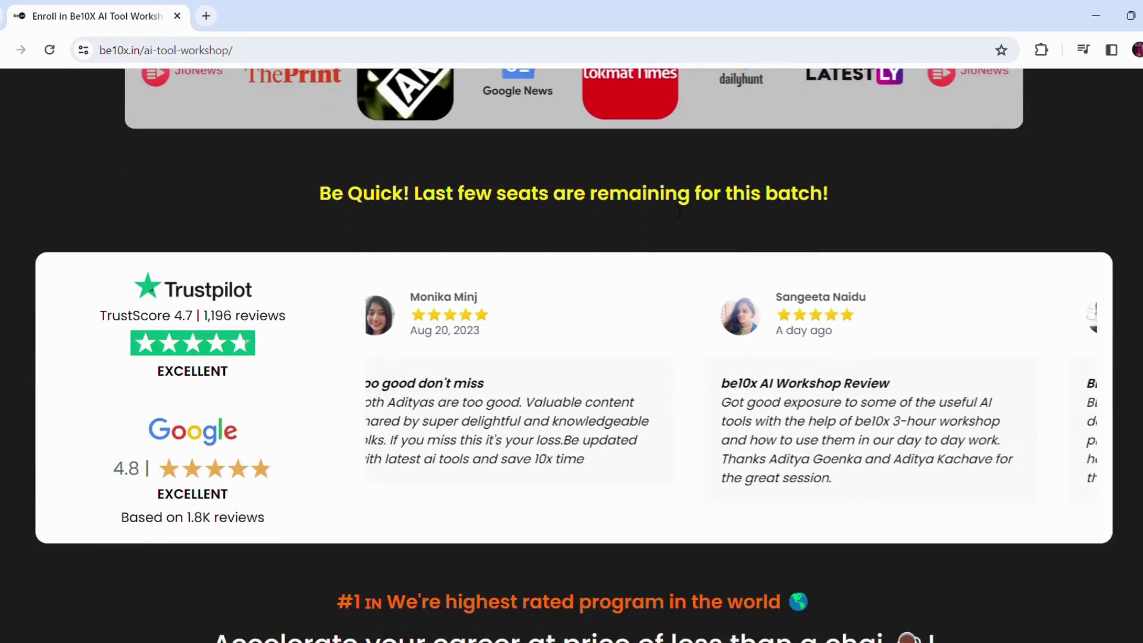
scroll(679, 213, "down", 3)
scroll(678, 214, "up", 6)
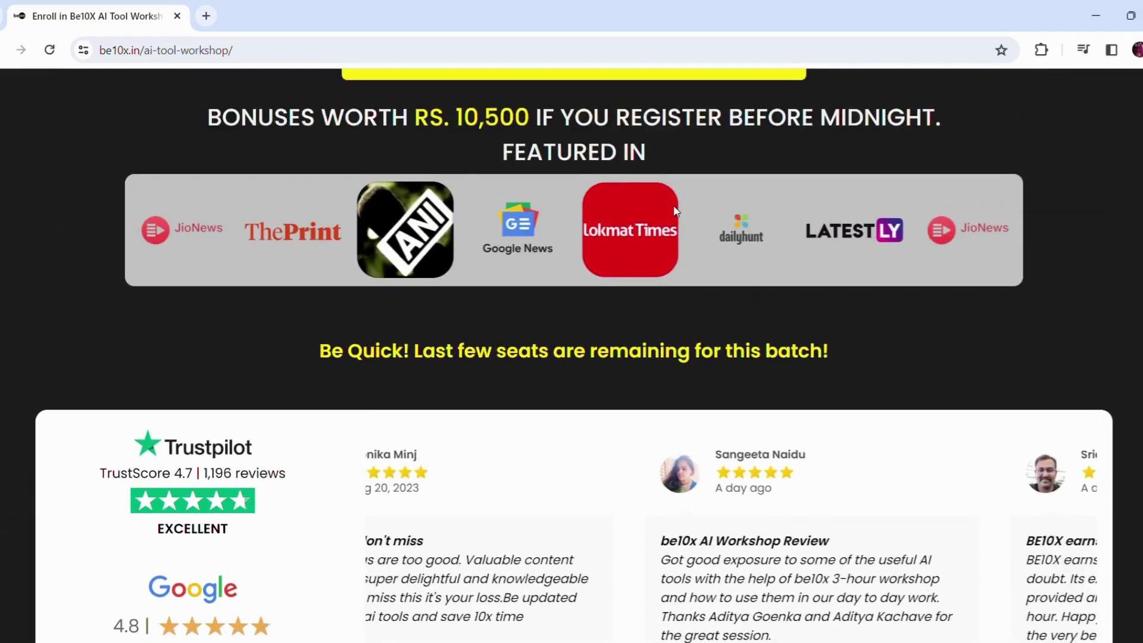
scroll(677, 211, "up", 8)
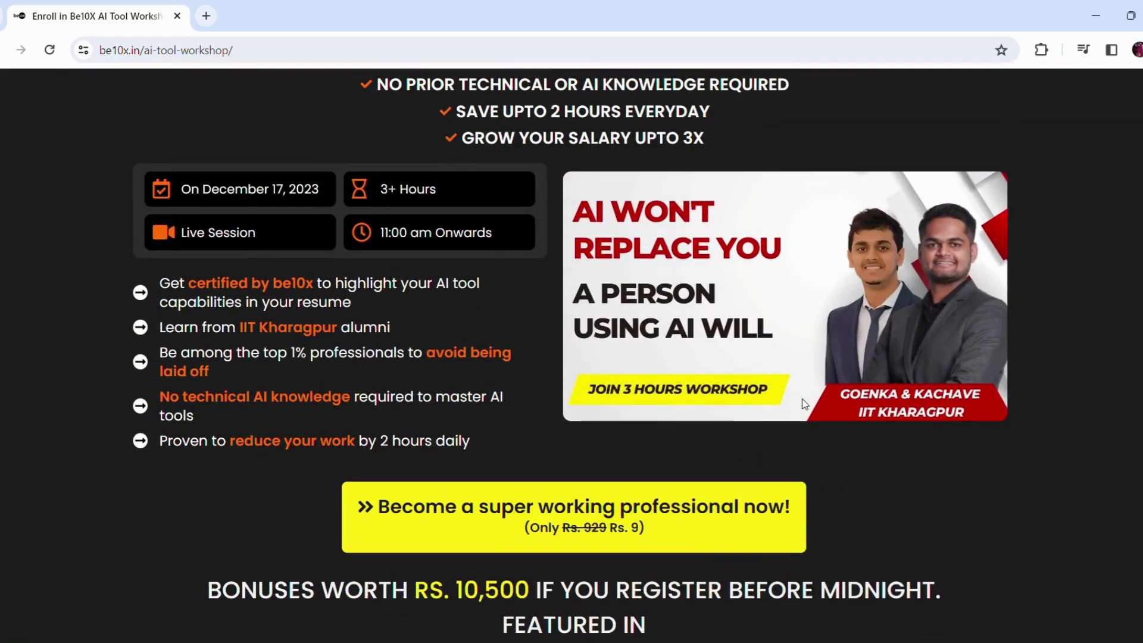
scroll(619, 455, "up", 4)
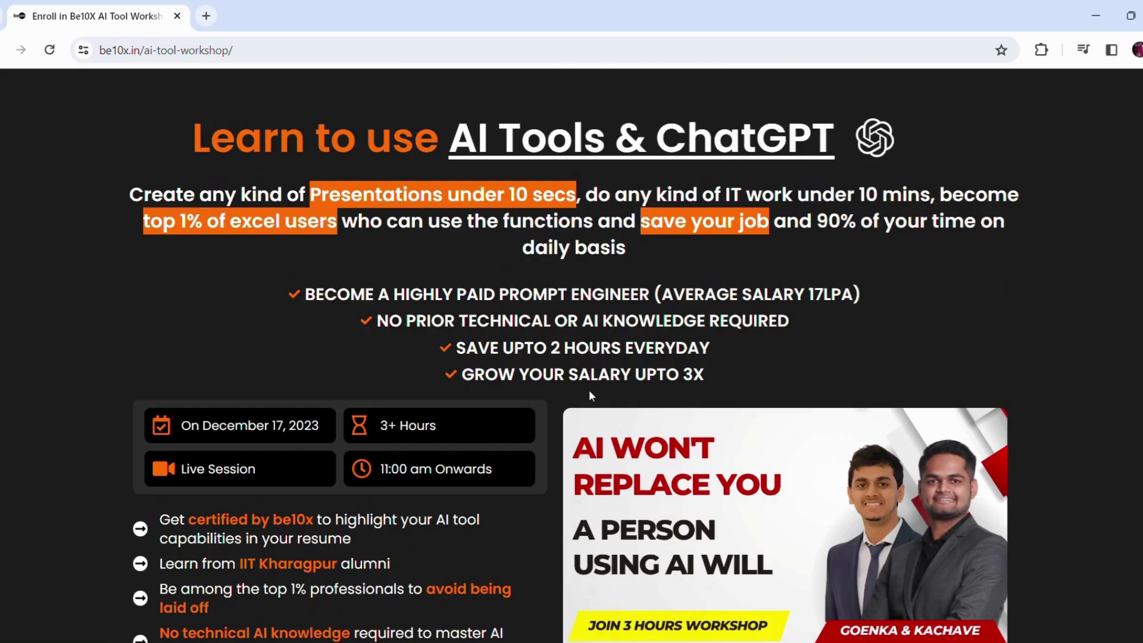
scroll(591, 395, "up", 2)
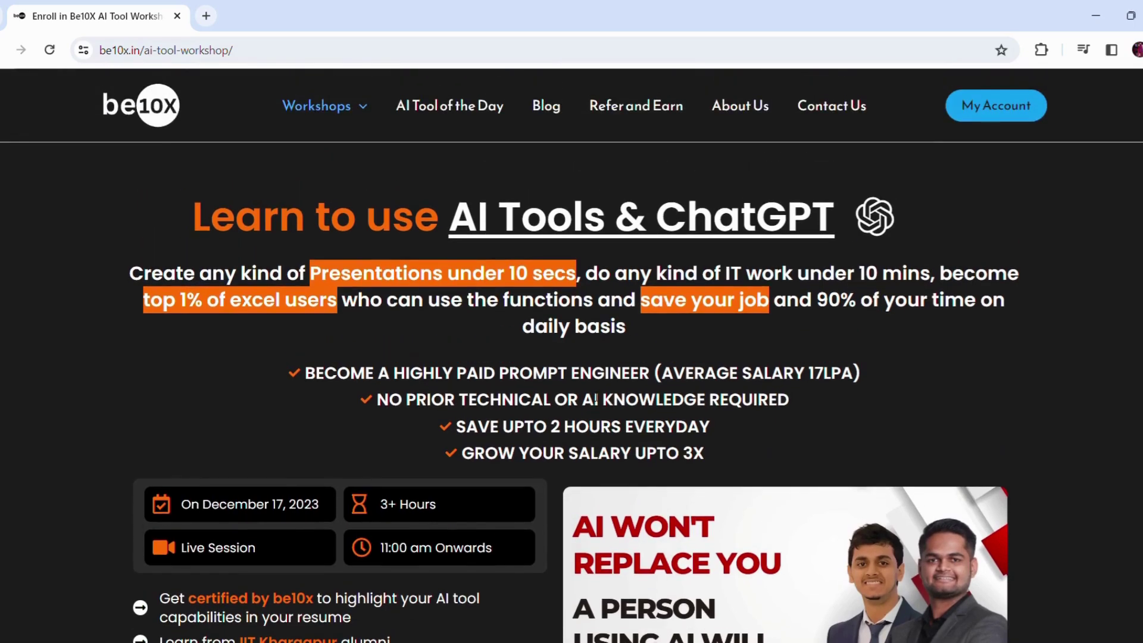
scroll(596, 398, "down", 3)
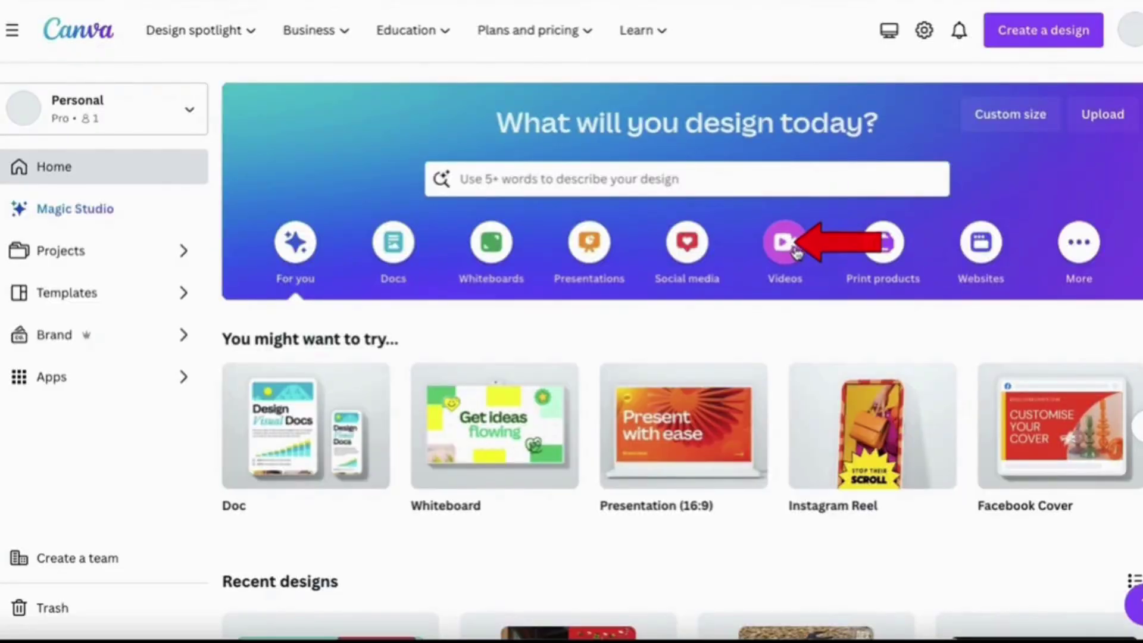
Create a blank Instagram Reel design from the Videos category.
left_click(796, 252)
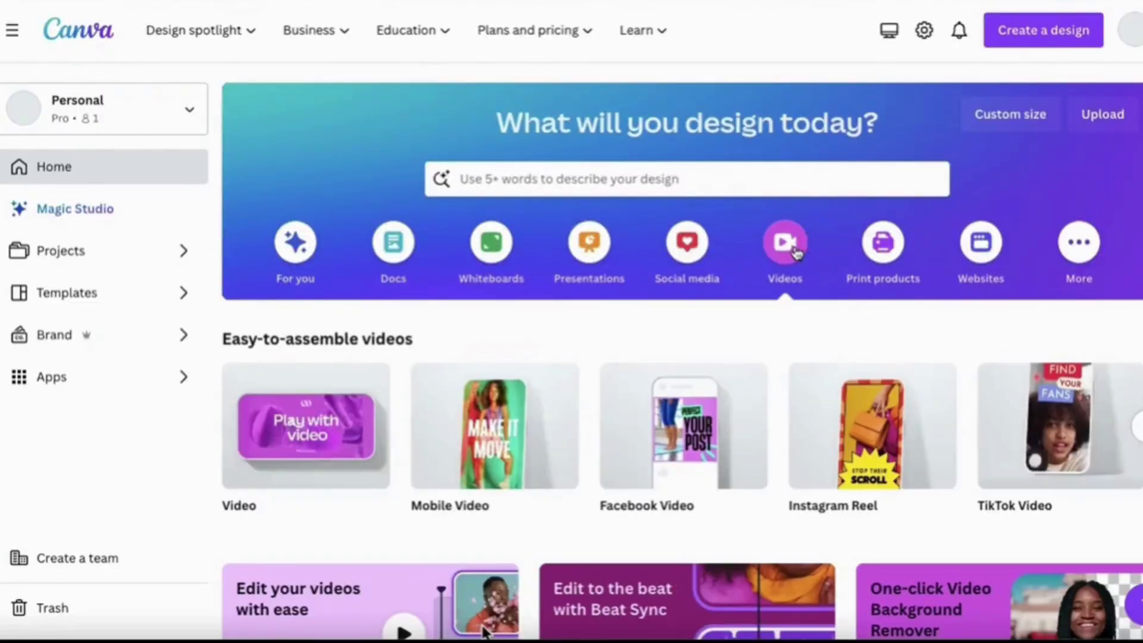
scroll(772, 385, "down", 1)
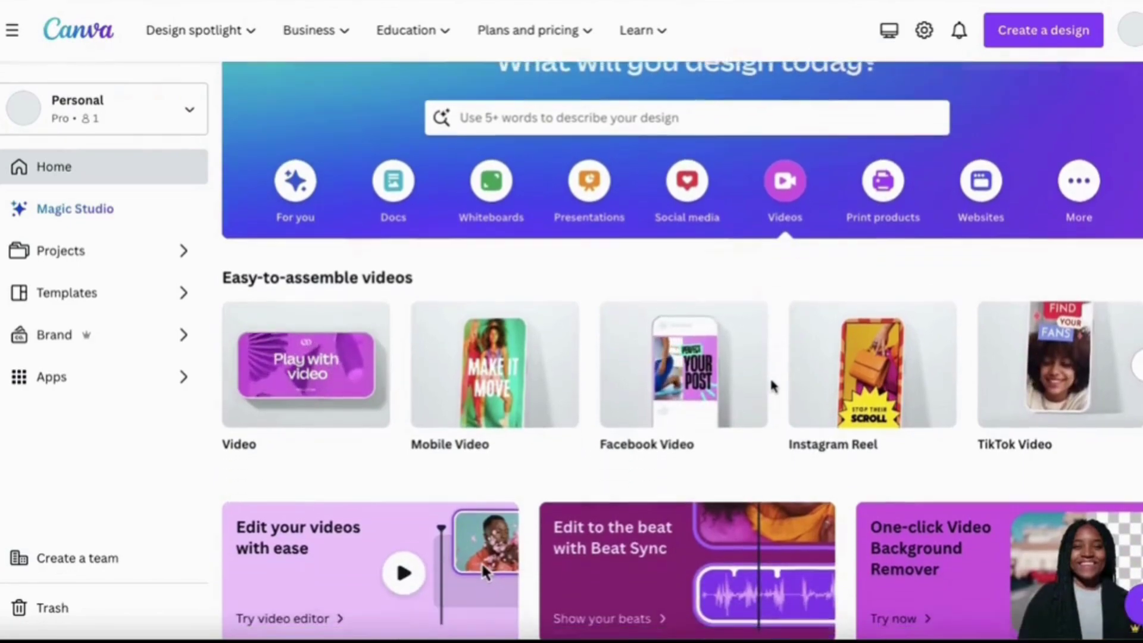
scroll(773, 385, "down", 1)
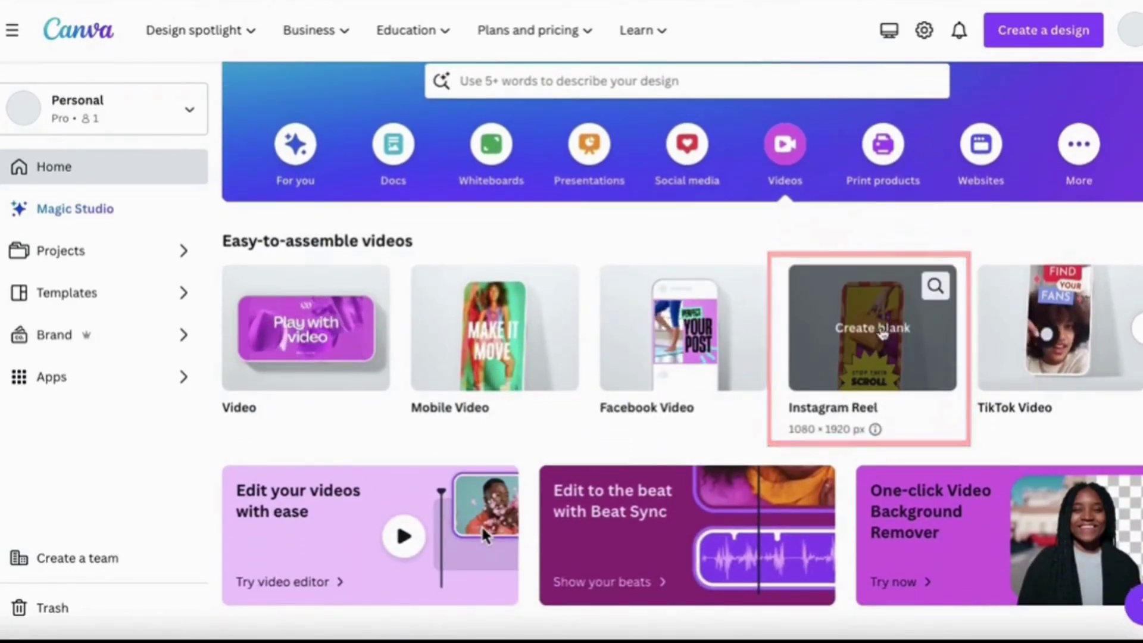
left_click(881, 333)
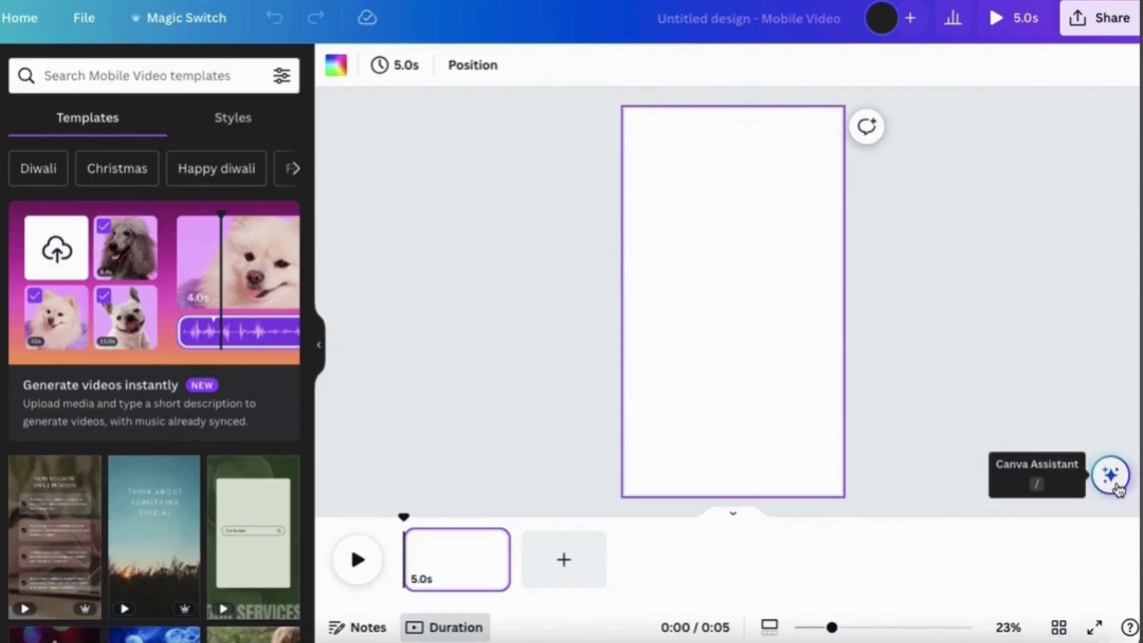
Launch Magic Design for Video from the Canva Assistant's recommended actions.
left_click(1117, 487)
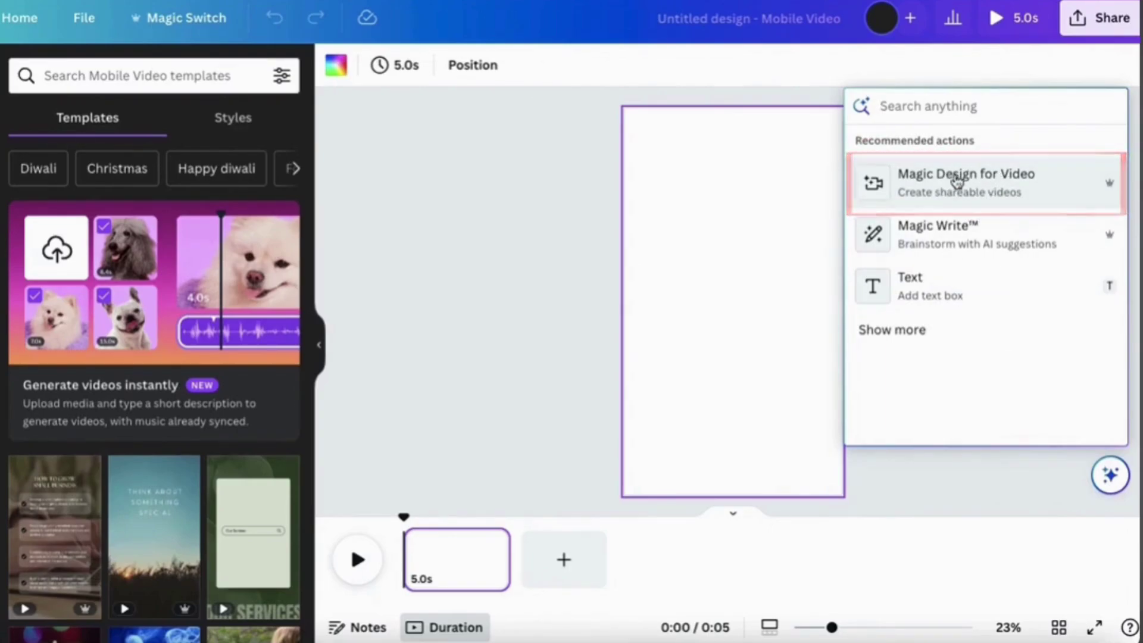
left_click(976, 200)
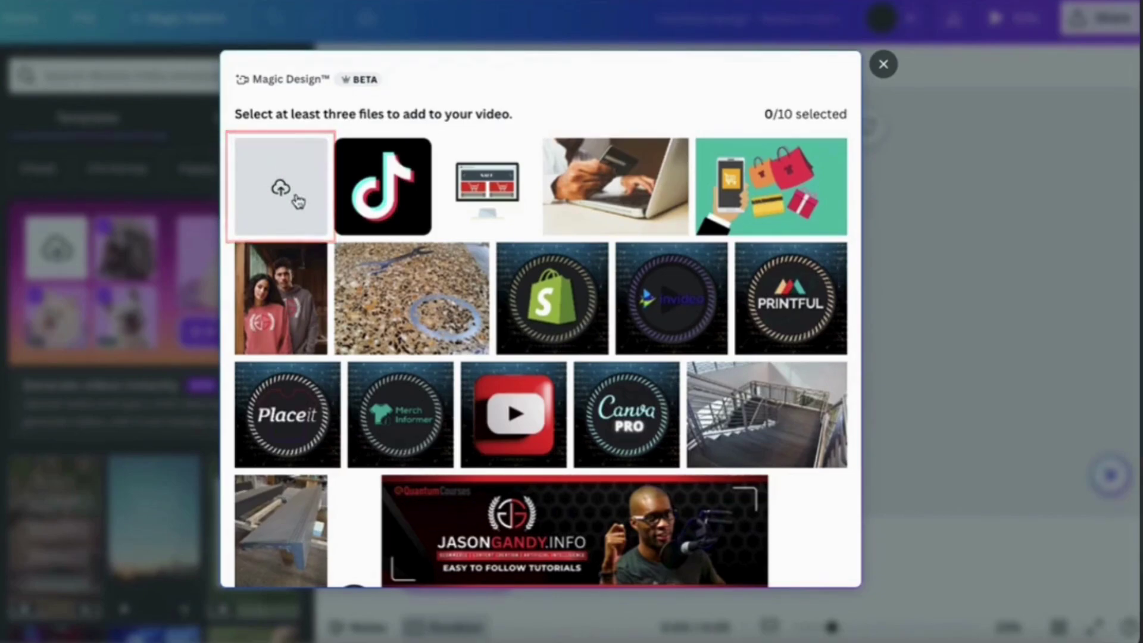
Upload the four t-shirt .mp4 clips from Downloads into the Magic Design picker.
left_click(297, 198)
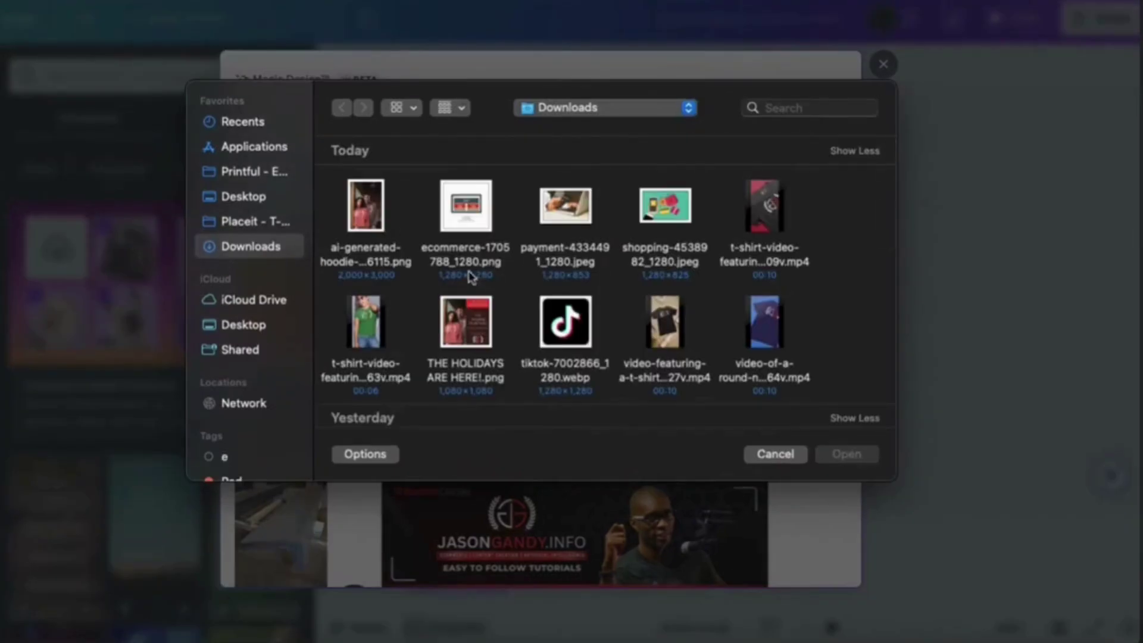
left_click(381, 351)
left_click(675, 351, "super")
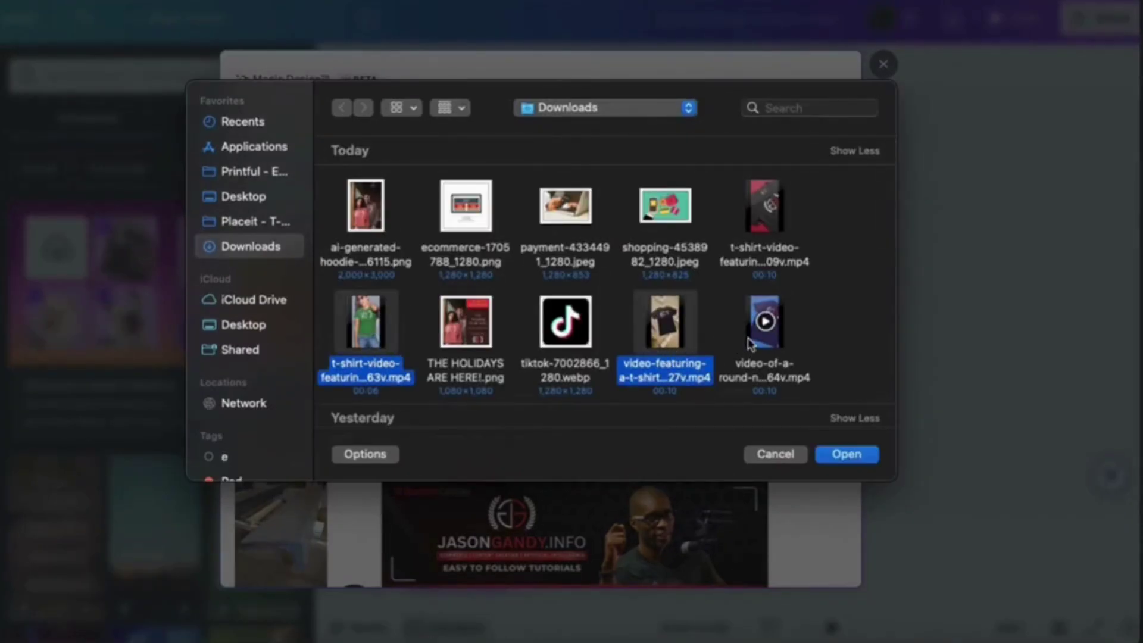
left_click(755, 333)
left_click(764, 214, "super")
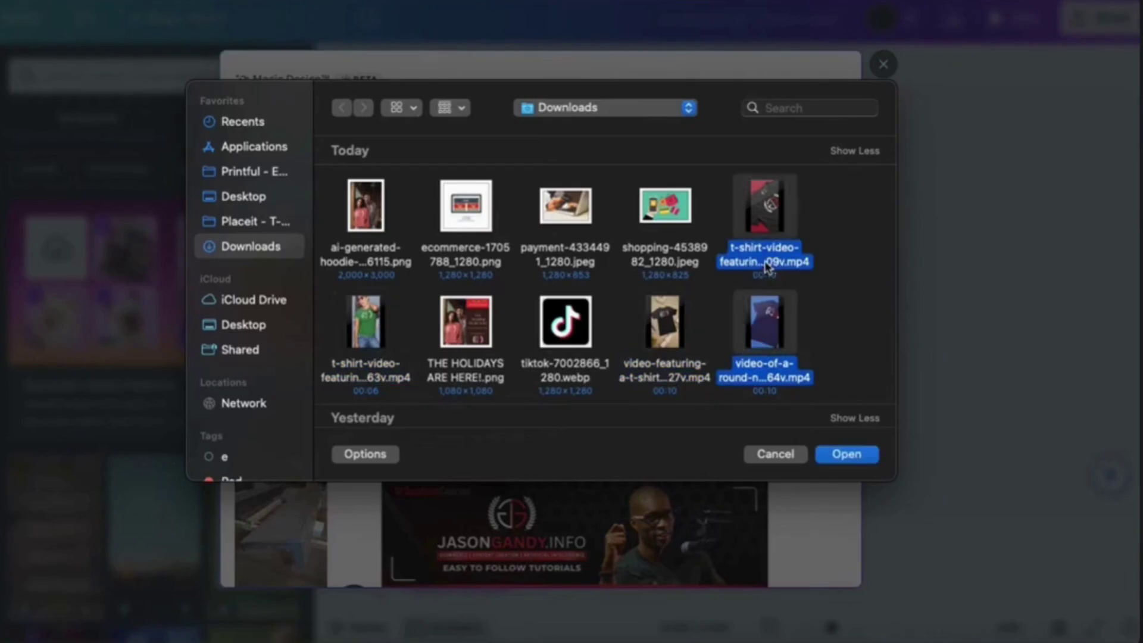
left_click(329, 365, "super")
left_click(629, 364, "super")
left_click(843, 455)
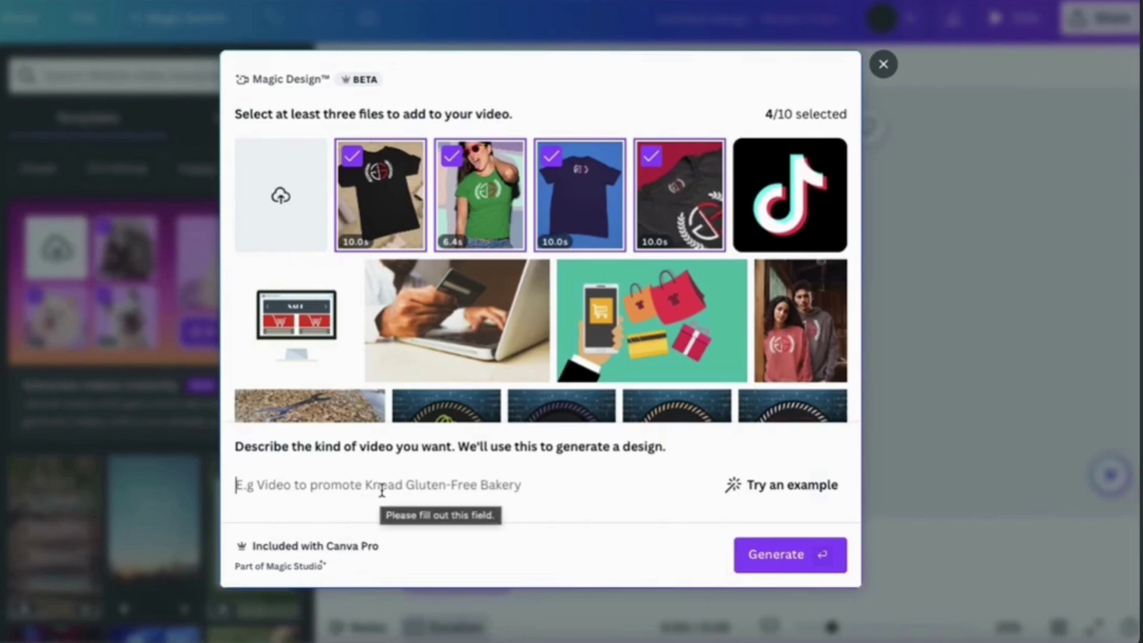
Generate the video from the prompt 'Video to promote my 25% off t-shirt sale'.
type("Video to promote my")
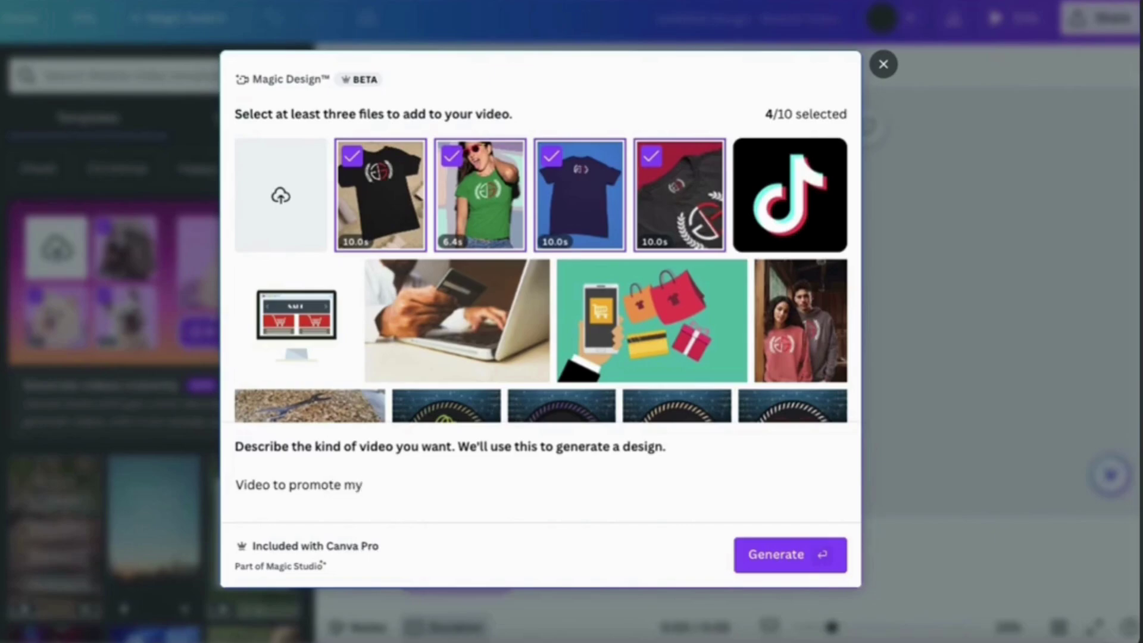
type(" 25% off t-shirt sale.")
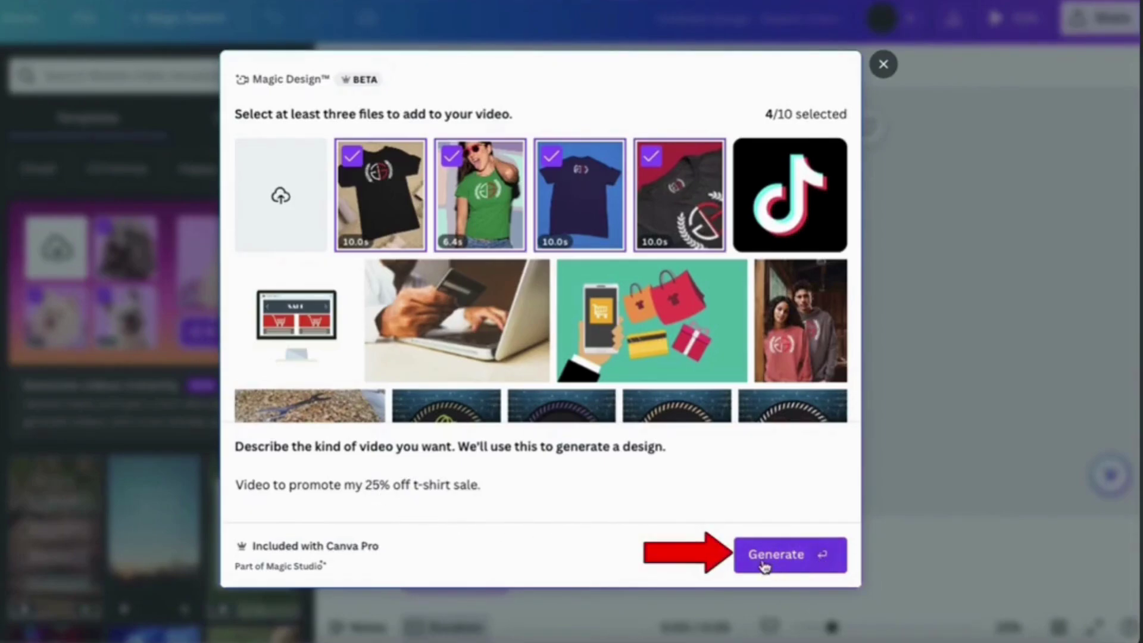
left_click(798, 564)
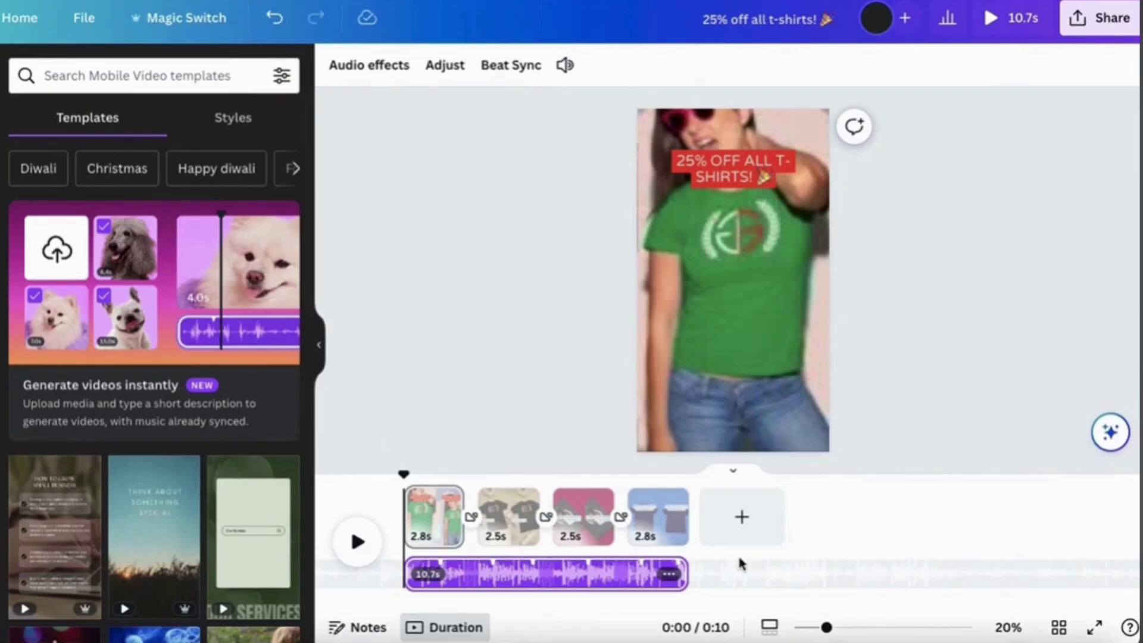
left_click(507, 521)
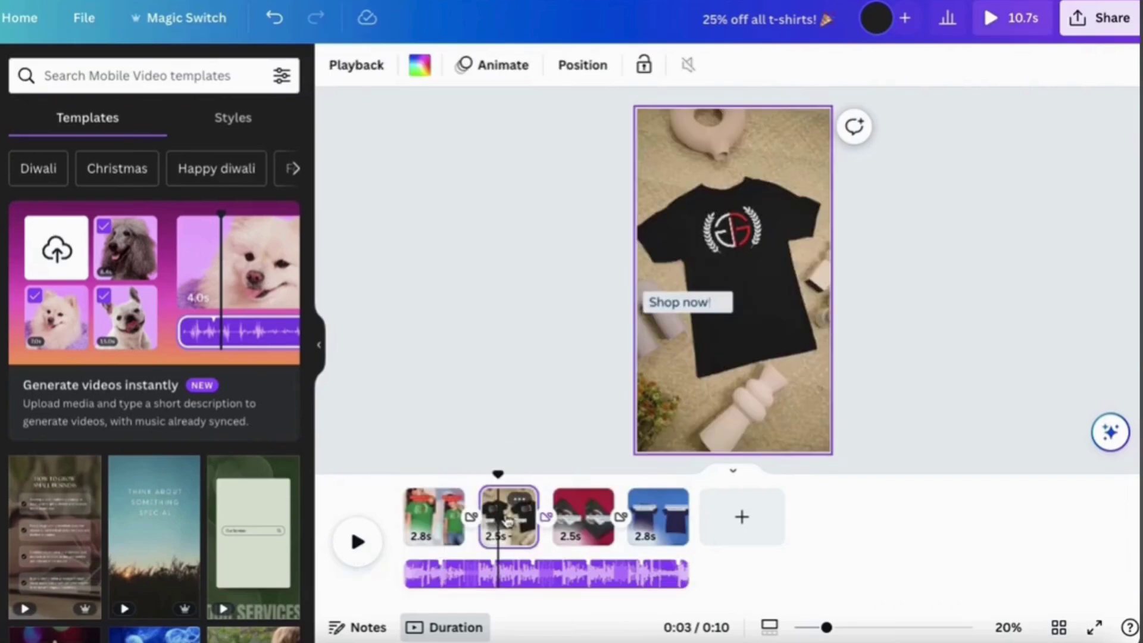
left_click(592, 523)
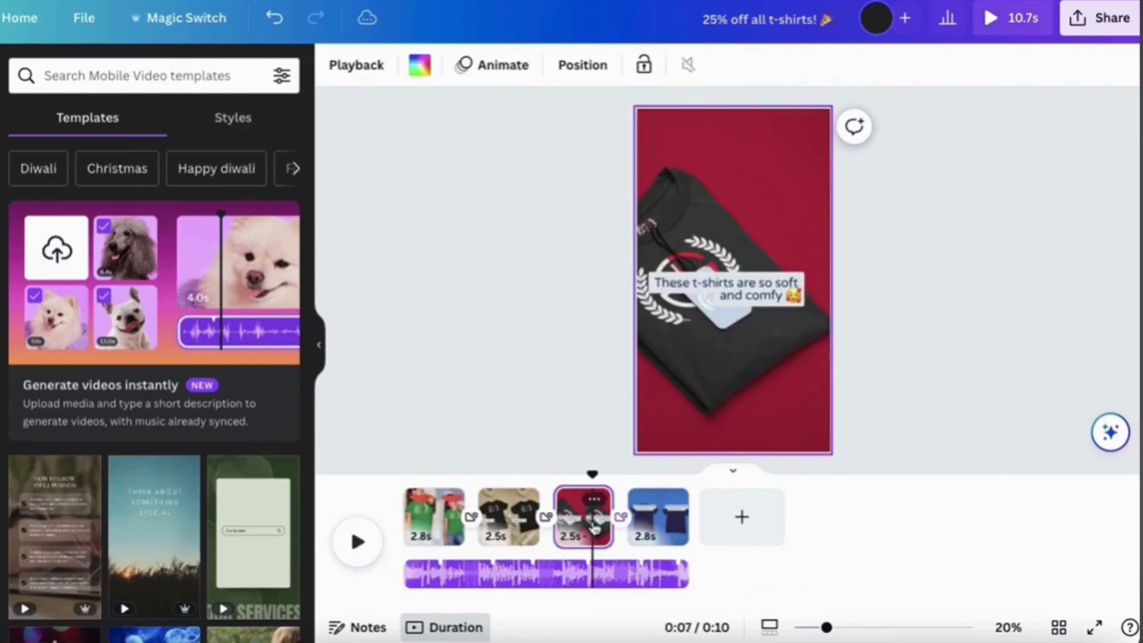
left_click(661, 519)
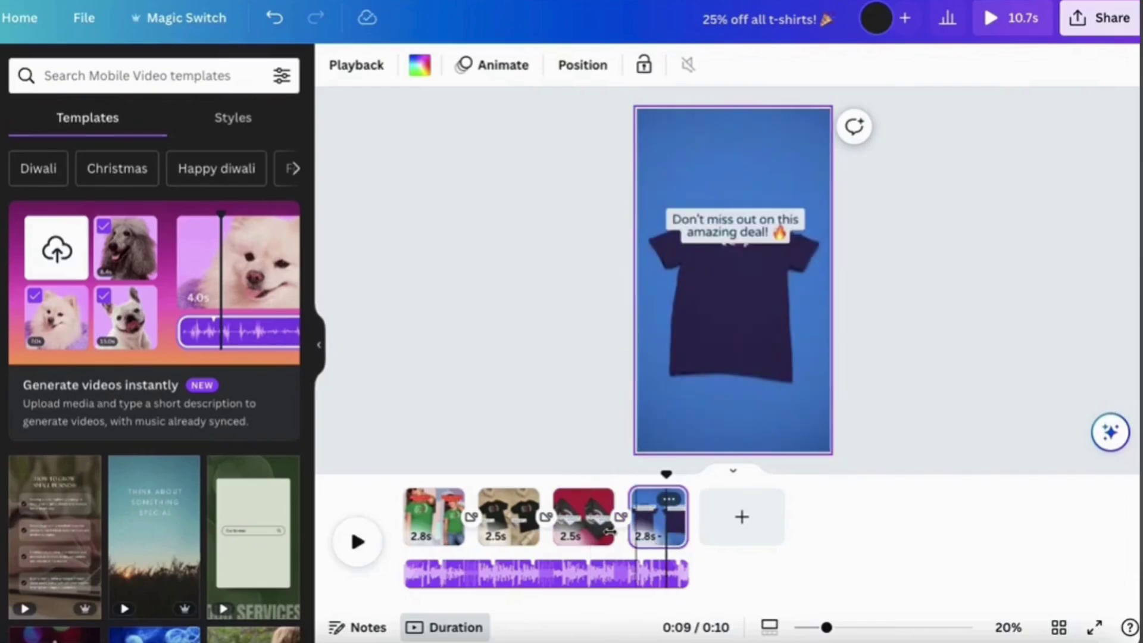
left_click(427, 524)
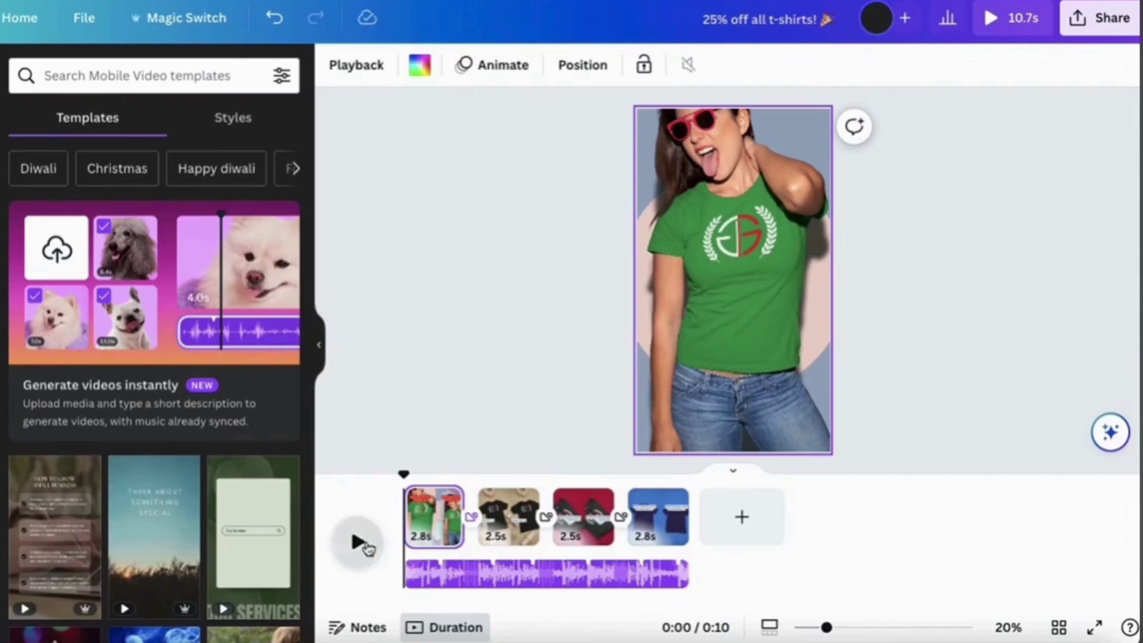
left_click(361, 543)
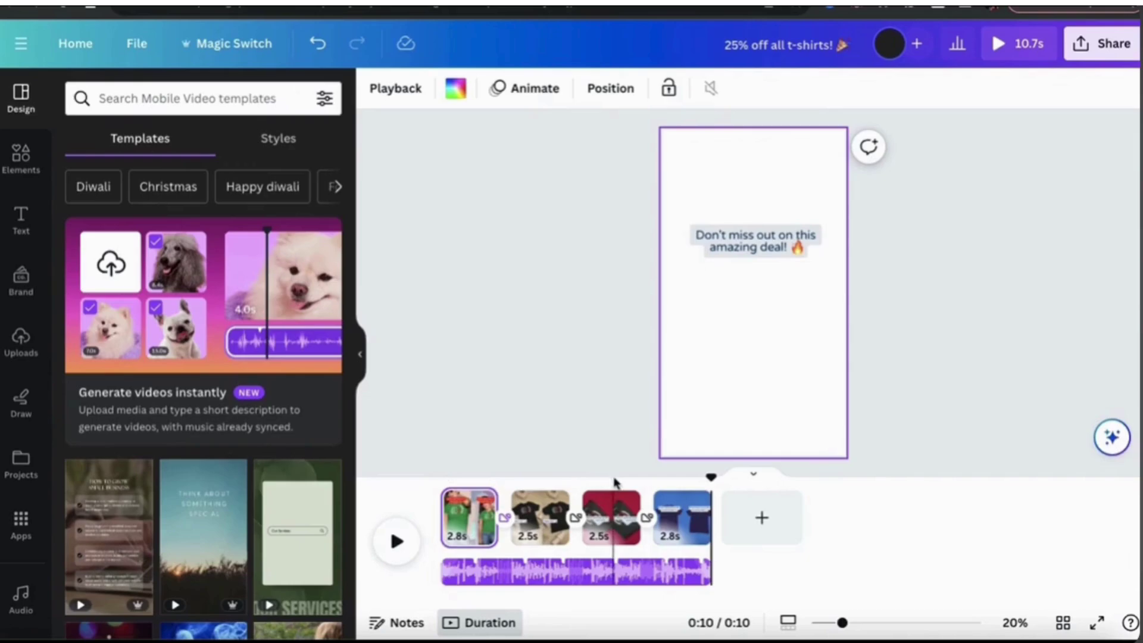
Select the fourth clip of the t-shirt video and scroll down to Magic Write.
left_click(670, 503)
left_click(726, 416)
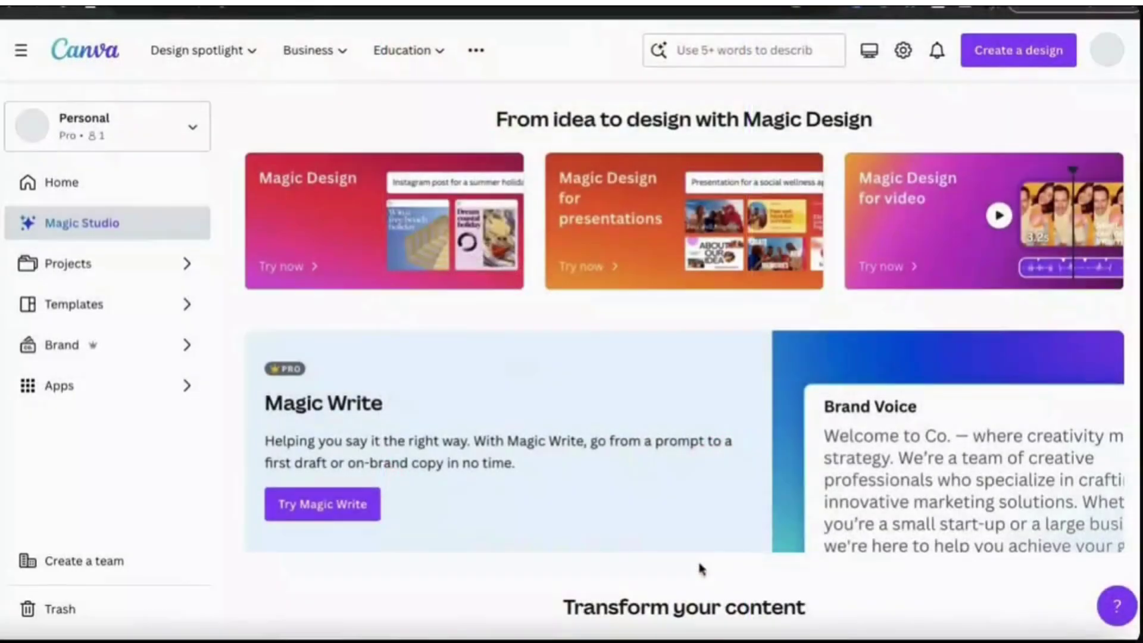
scroll(907, 572, "down", 2)
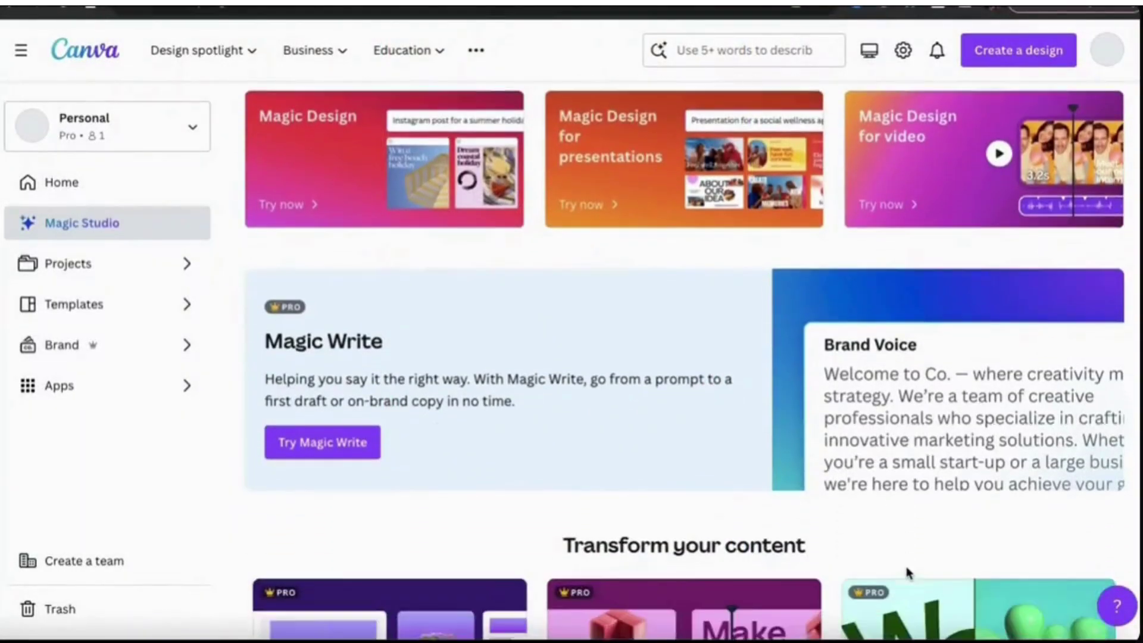
scroll(906, 571, "down", 3)
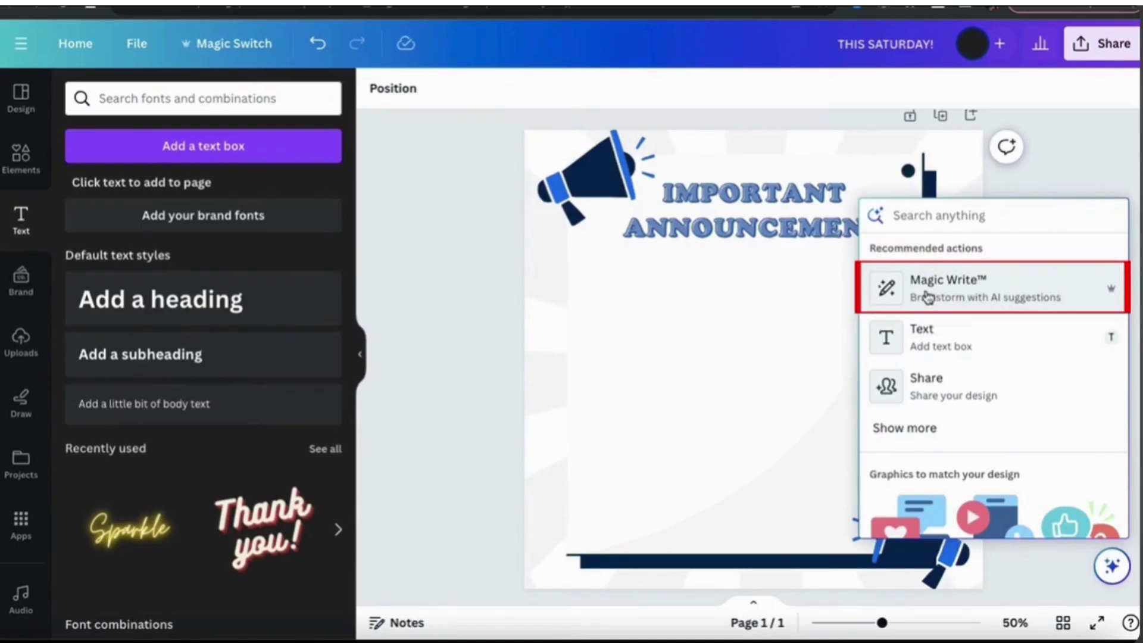
Generate a Magic Write paragraph promoting the upcoming marketing seminar this Saturday.
left_click(963, 294)
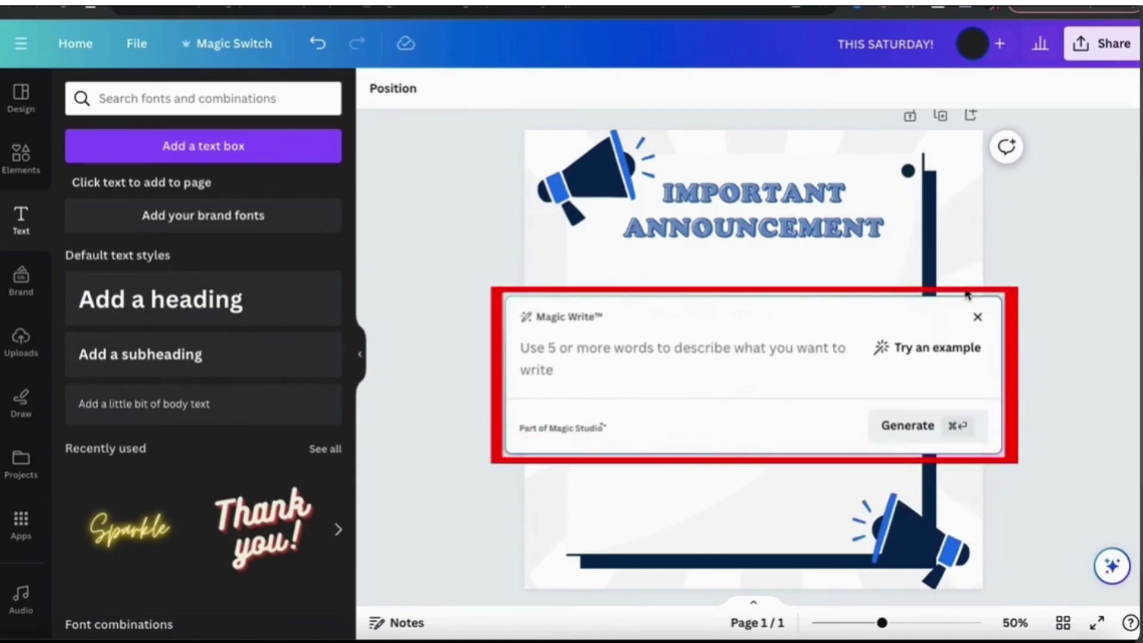
type("Write a description to promote my upcoming marketing seminar this Saturday.")
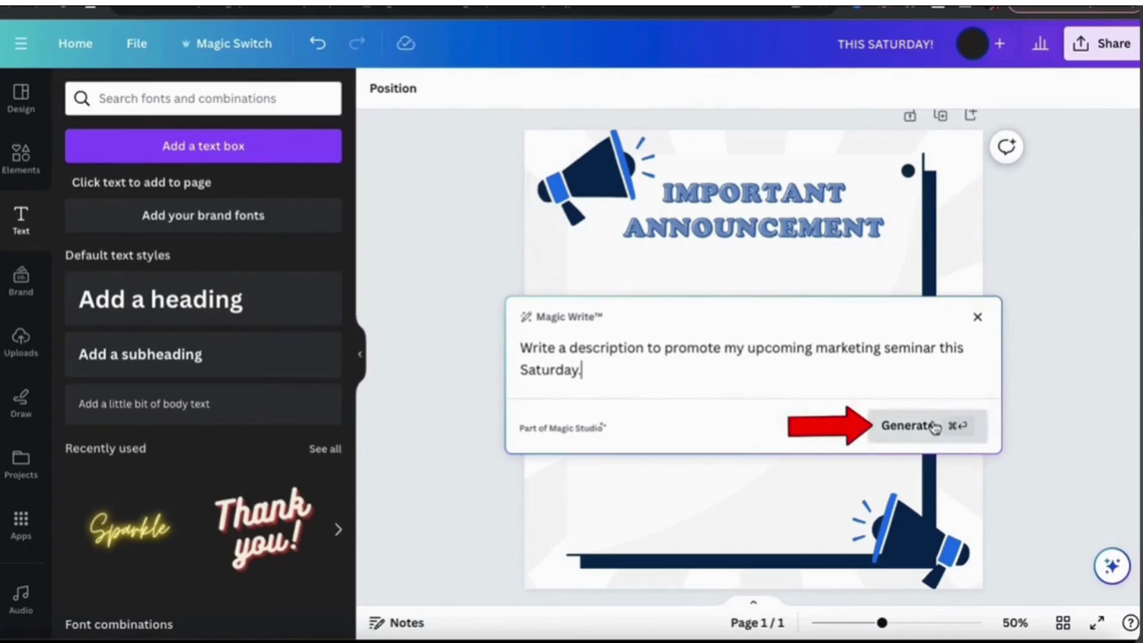
left_click(915, 437)
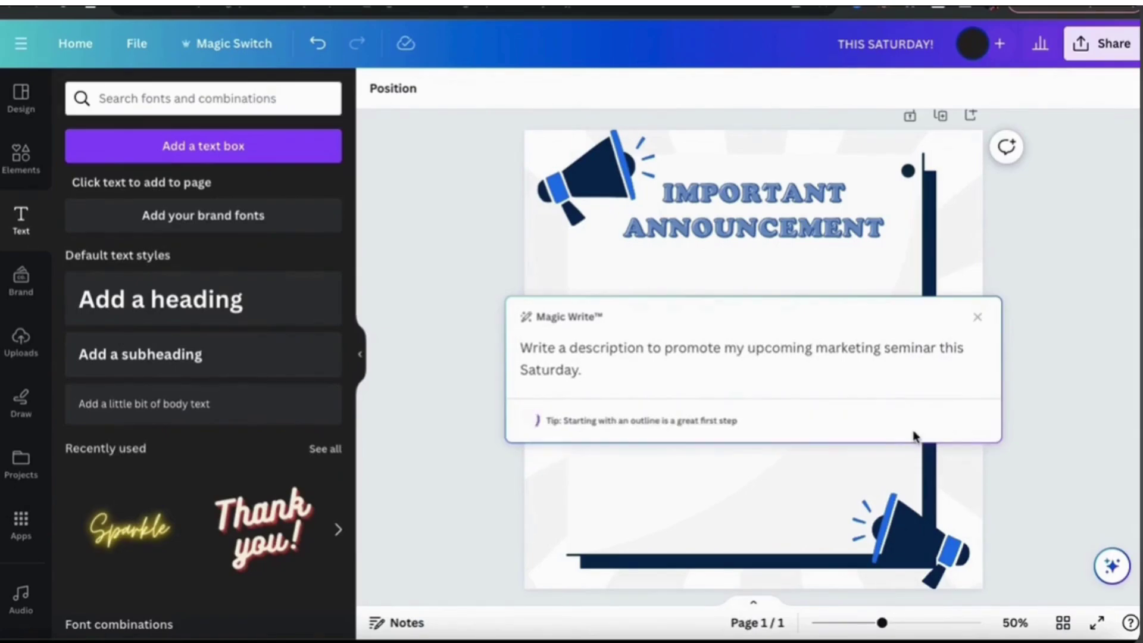
Resize the generated paragraph box so its text fills the frame below the heading.
left_click_drag(562, 321, 595, 325)
left_click_drag(936, 362, 789, 367)
left_click_drag(789, 309, 822, 334)
left_click(1029, 405)
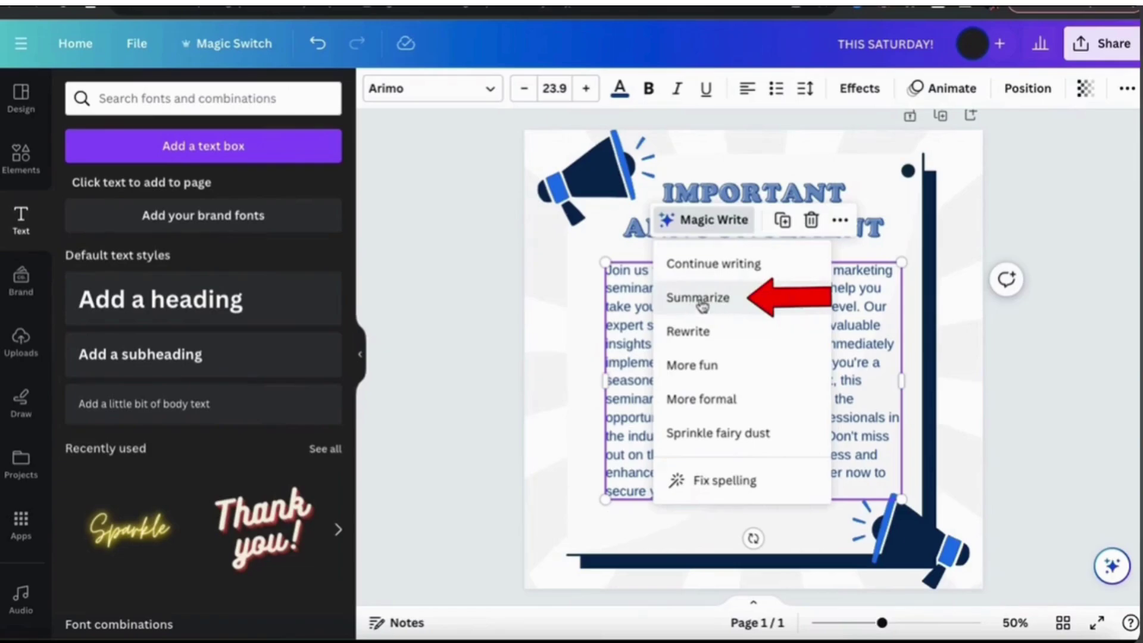
Summarize the seminar blurb and start new paragraphs at 'Network' and 'Register'.
left_click(698, 298)
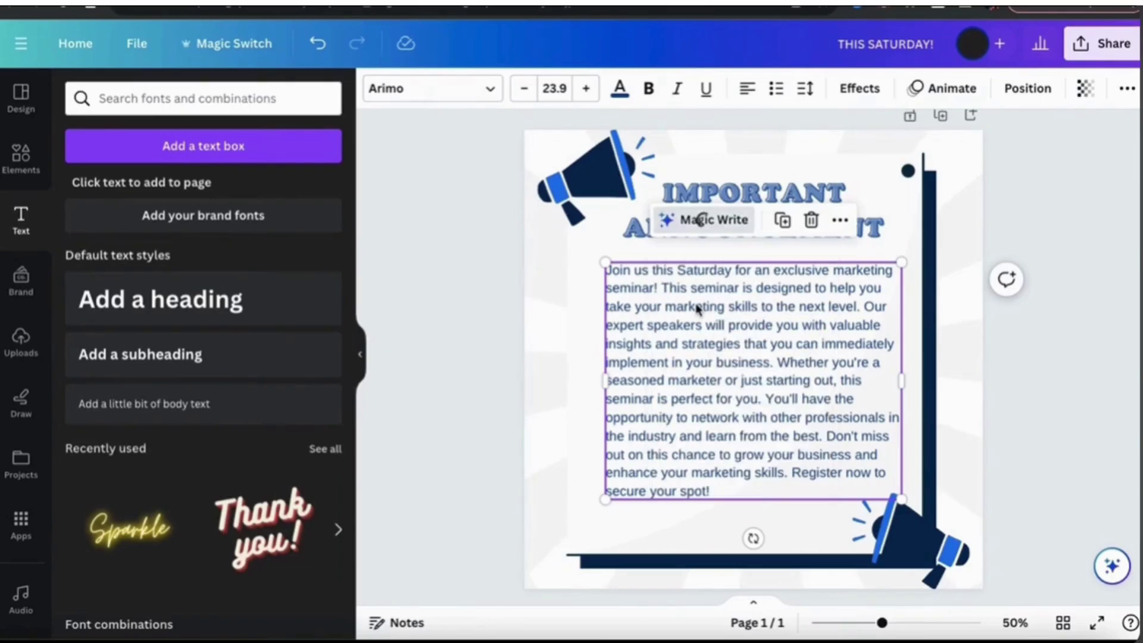
left_click(1000, 361)
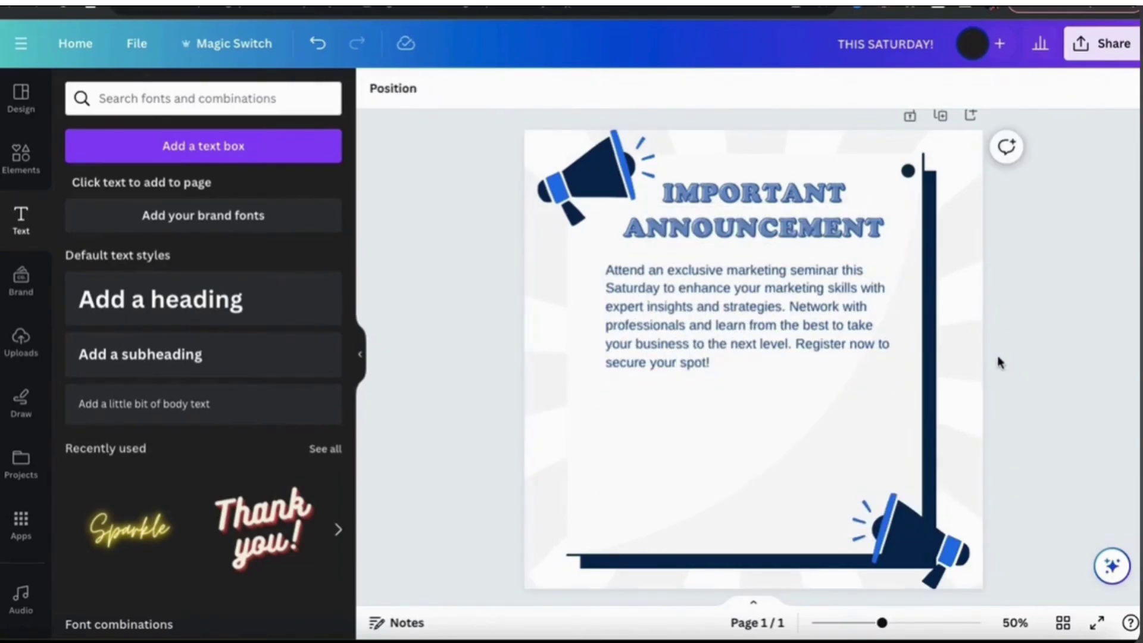
left_click(796, 341)
key("Return")
key("Return")
left_click(791, 305)
key("Return")
key("Return")
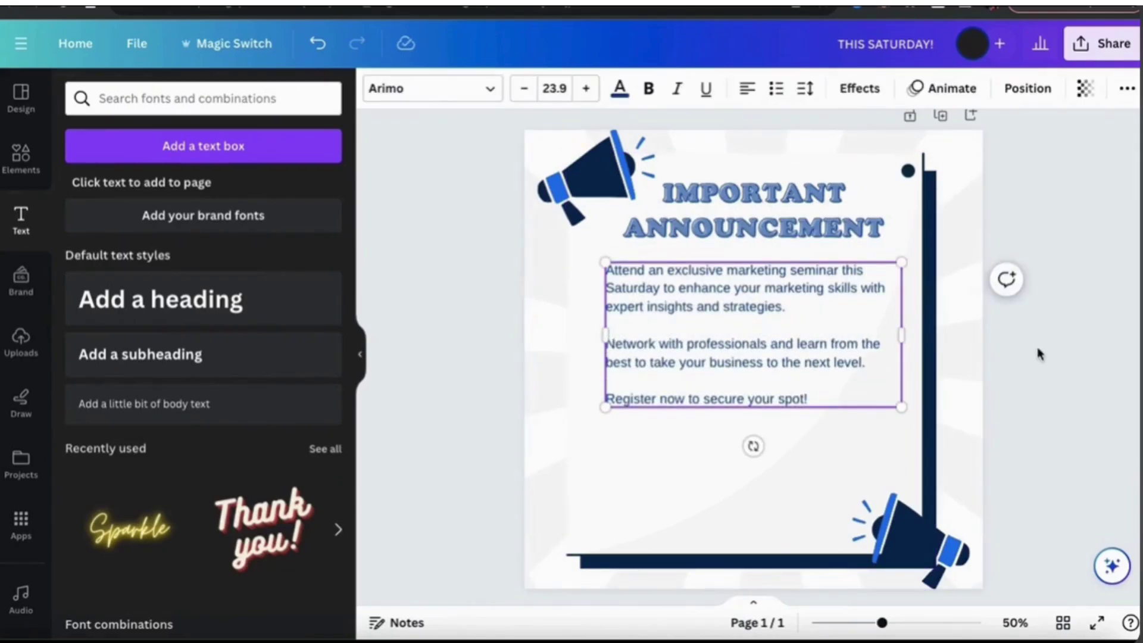
left_click(1038, 356)
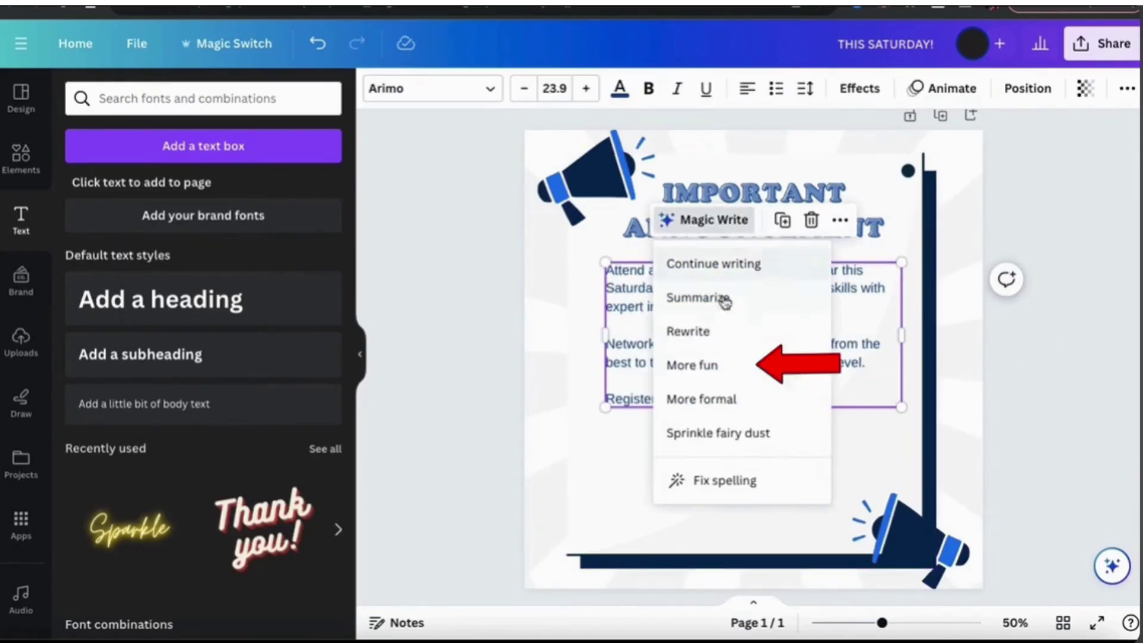
Rewrite the blurb in a more fun tone, breaking before 'Rub shoulders' and 'Don't miss out'.
left_click(752, 370)
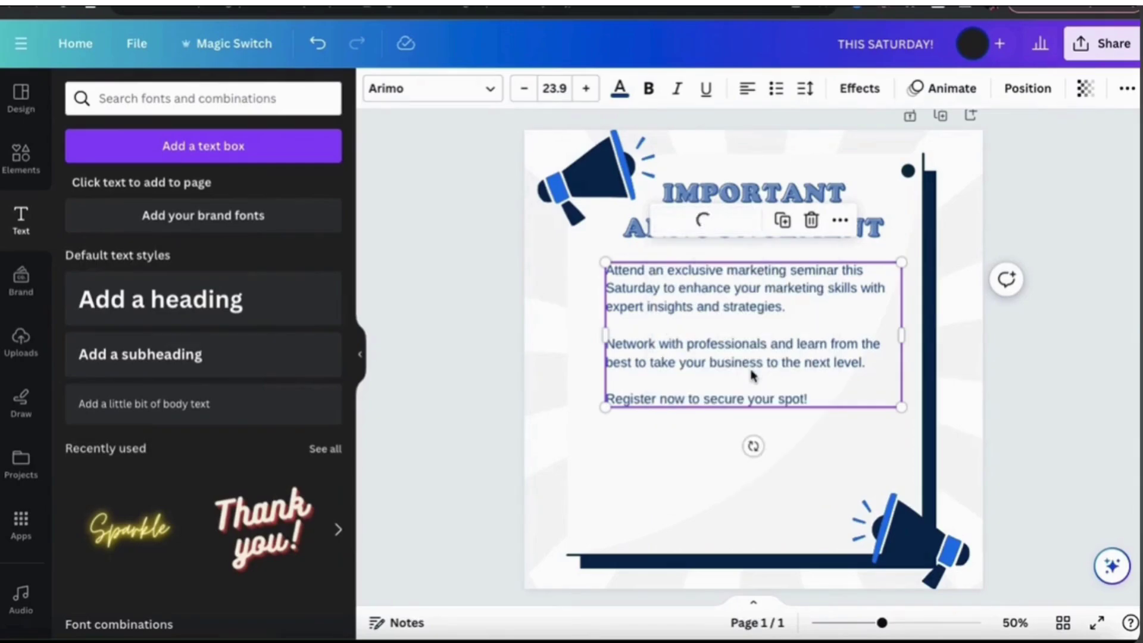
left_click(743, 307)
key("Return")
key("Return")
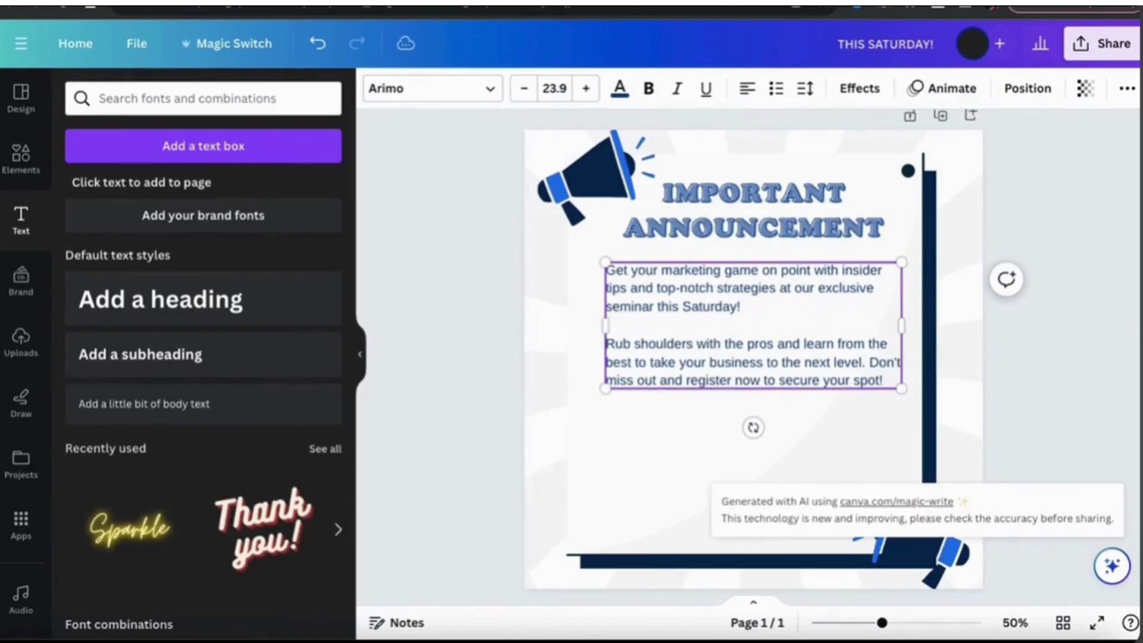
left_click(866, 360)
key("Return")
key("Return")
left_click(1037, 415)
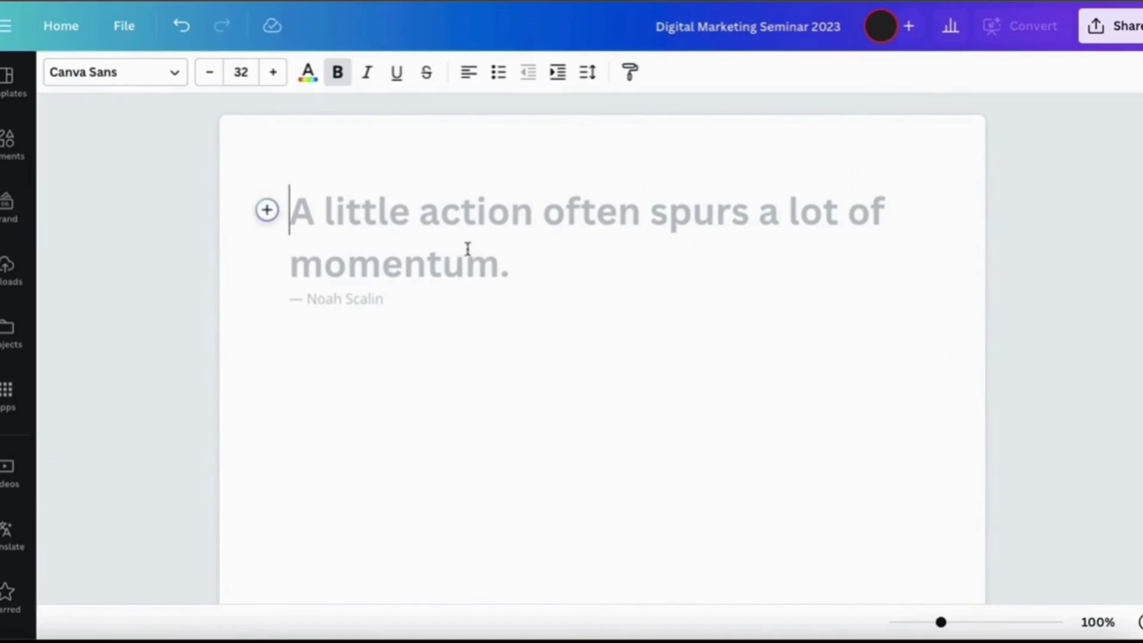
Type the heading 'List of TV Show Trivia Questions:' and a first question about Batman in The Dark Knight.
type("List of")
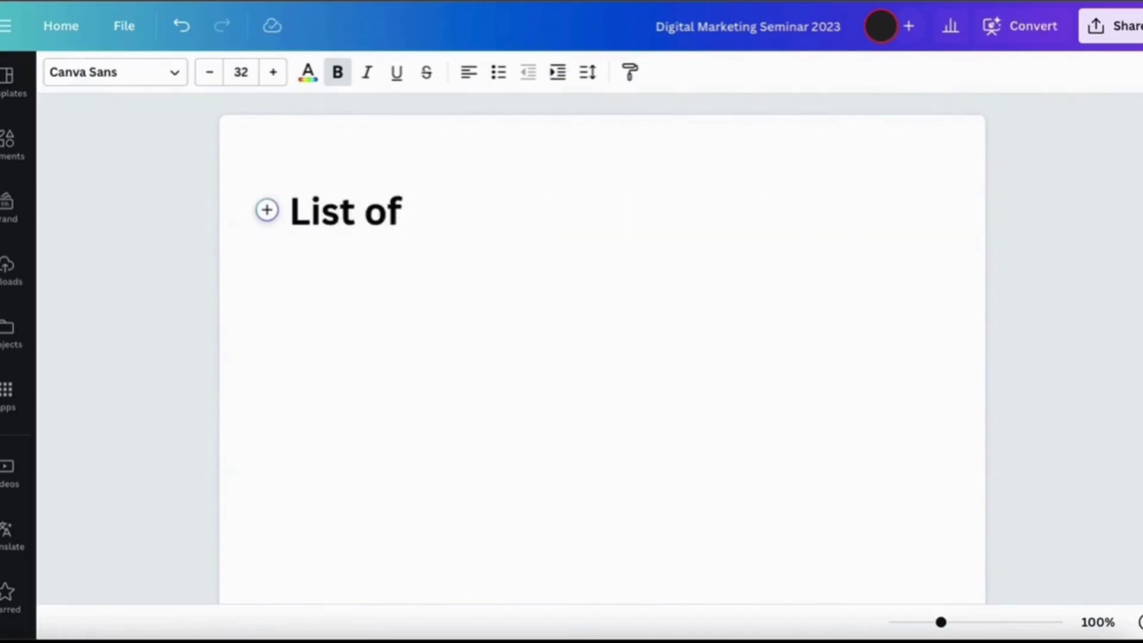
type(" TV Show Trivia Questions:")
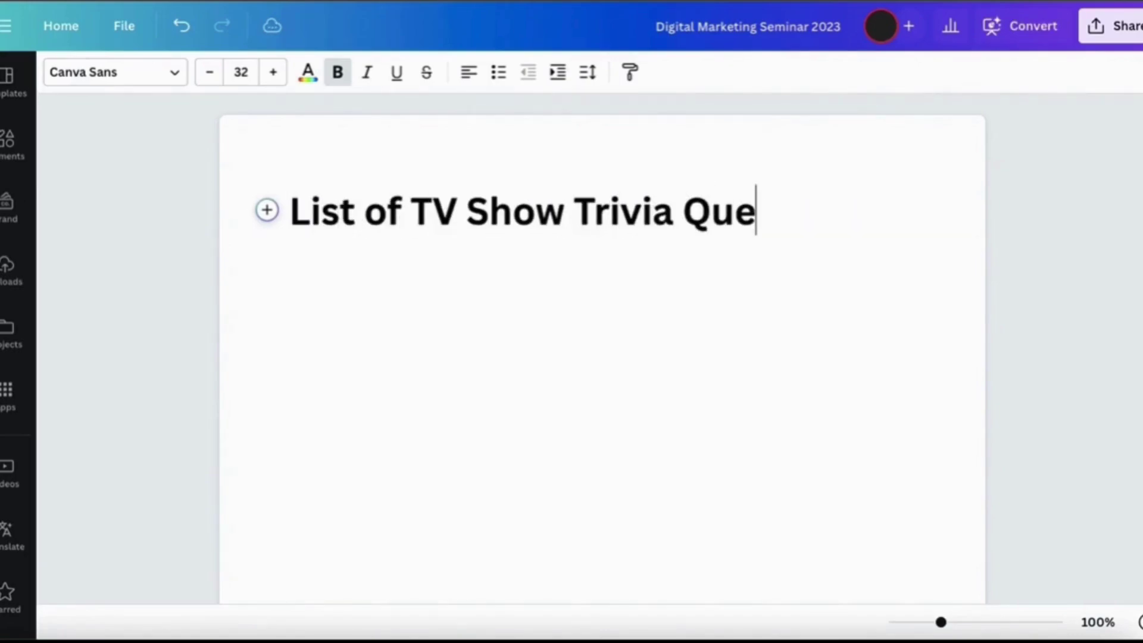
key("Return")
key("Return")
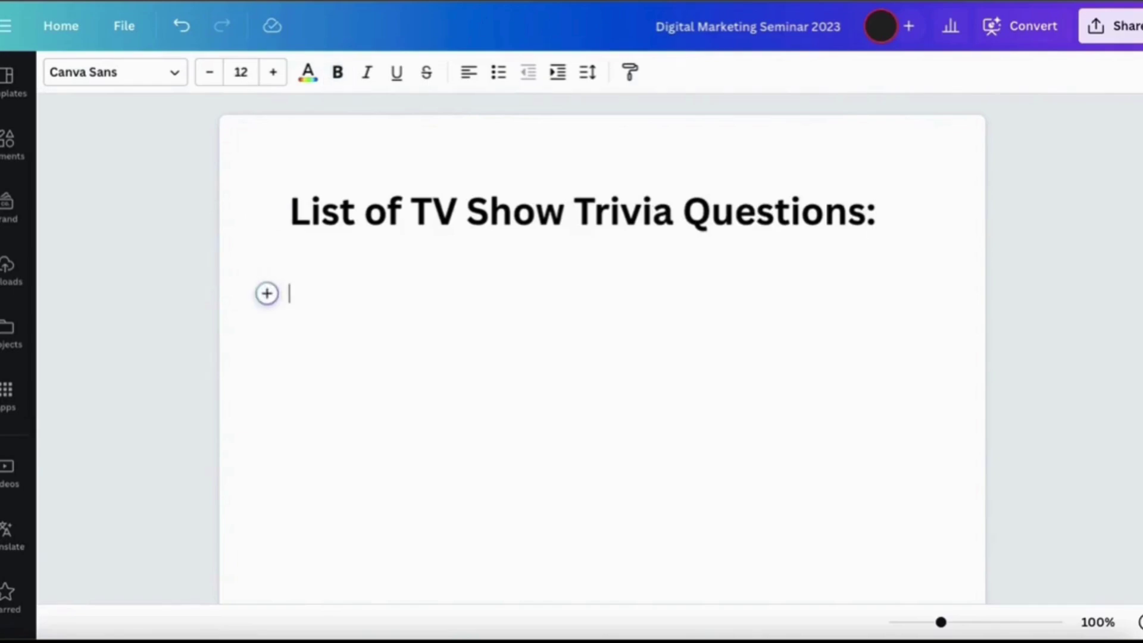
type("1) Who was the actor that played Batman in the Dark Knight movie?")
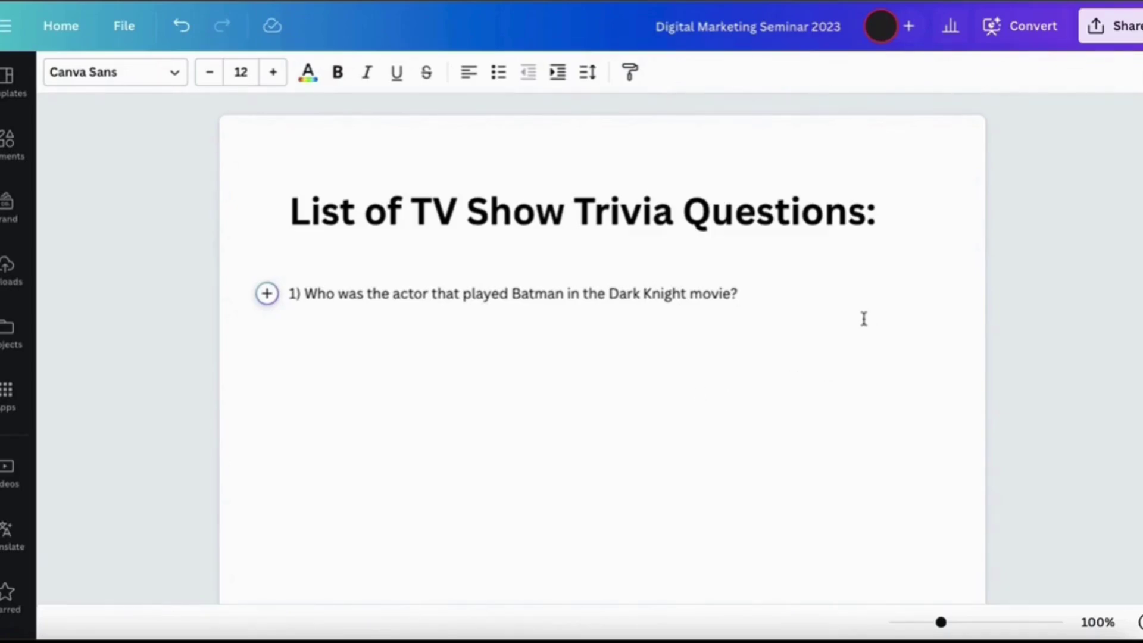
Have Magic Write continue the selected heading and question with more trivia questions.
left_click_drag(755, 280, 288, 191)
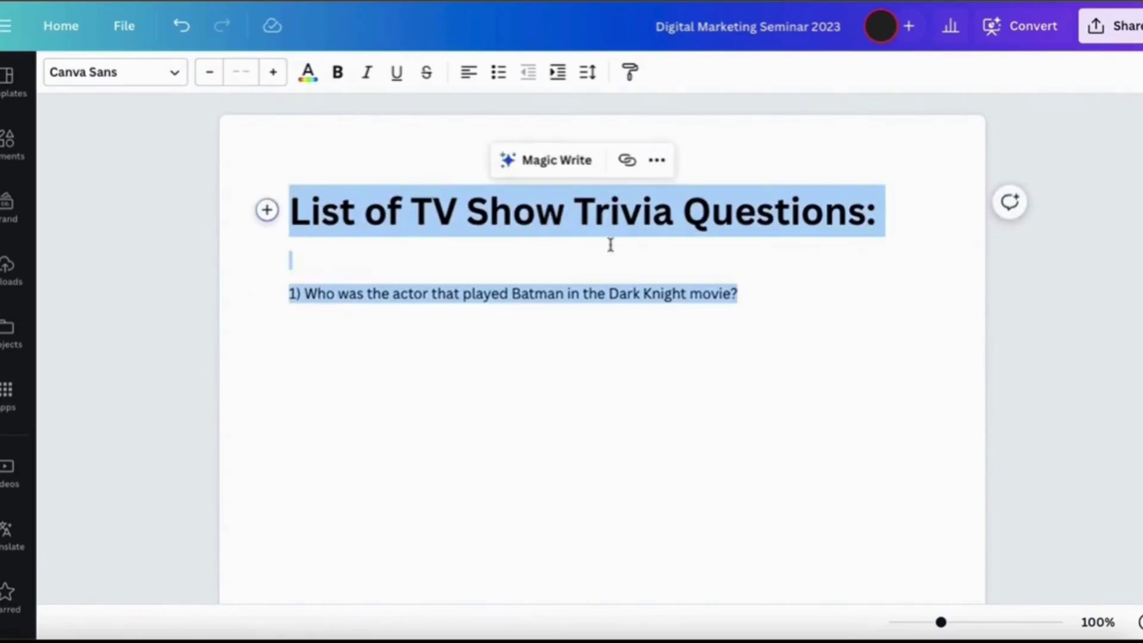
left_click(555, 168)
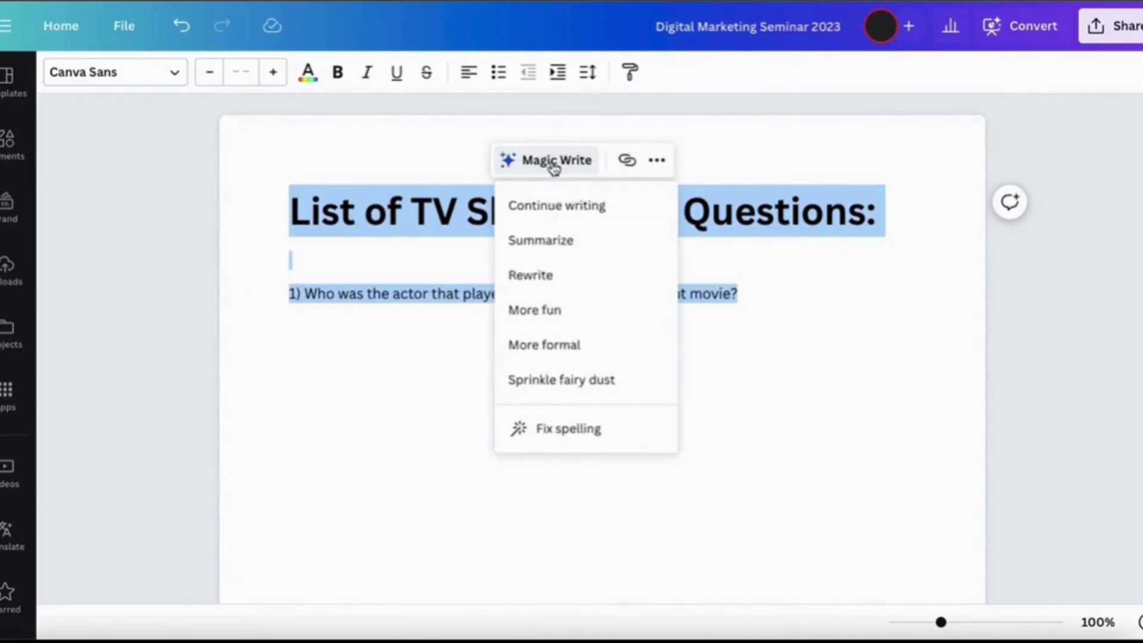
left_click(555, 221)
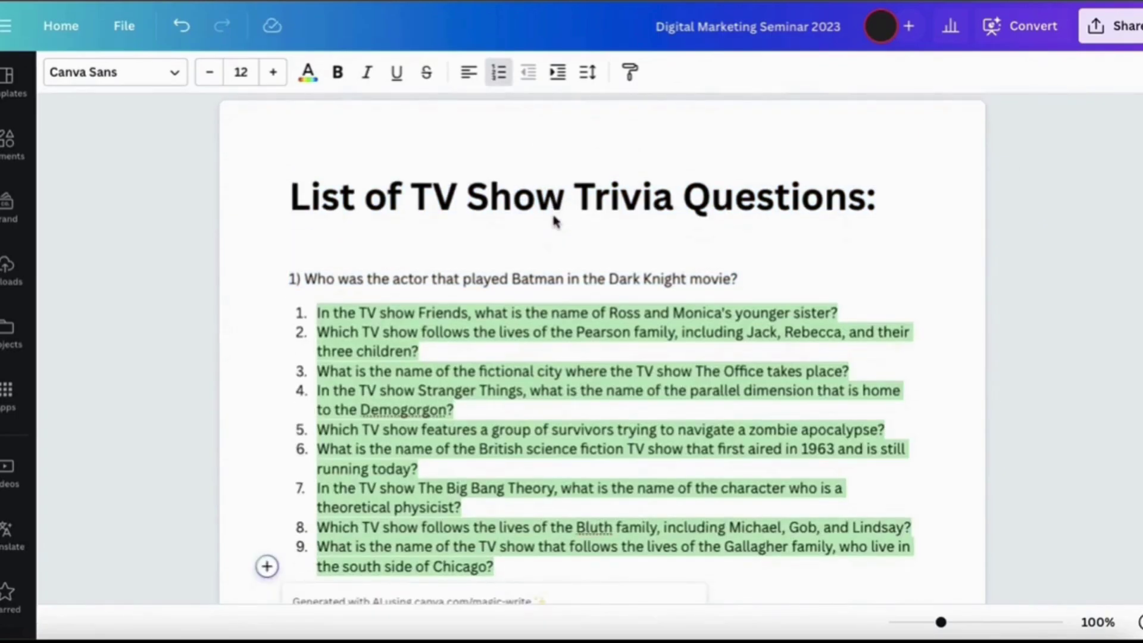
Format all the trivia questions as one numbered list.
left_click(919, 359)
scroll(919, 359, "down", 1)
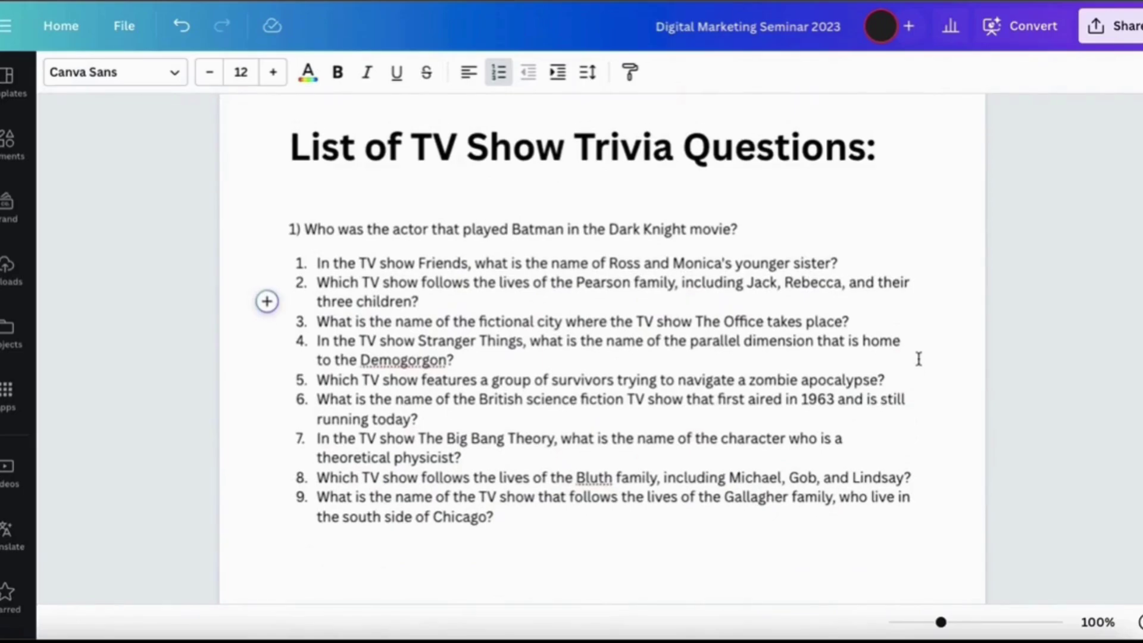
key("ctrl+a")
left_click(498, 72)
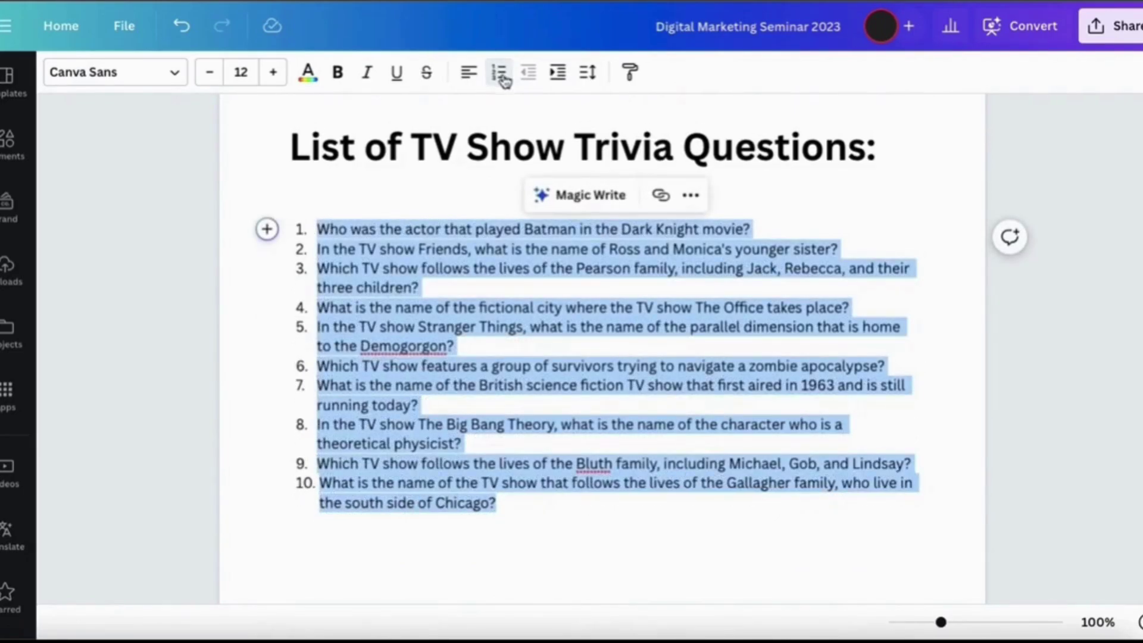
left_click(546, 524)
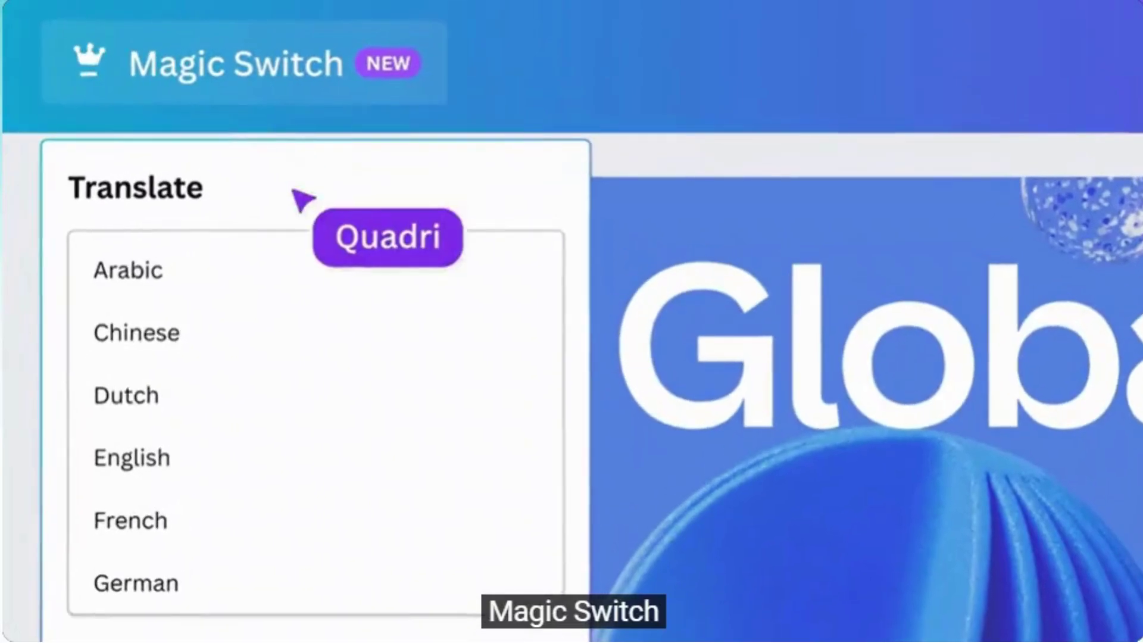
Add Japanese as a translation language and generate an operations manager job description in brand voice.
scroll(369, 417, "down", 6)
left_click(375, 470)
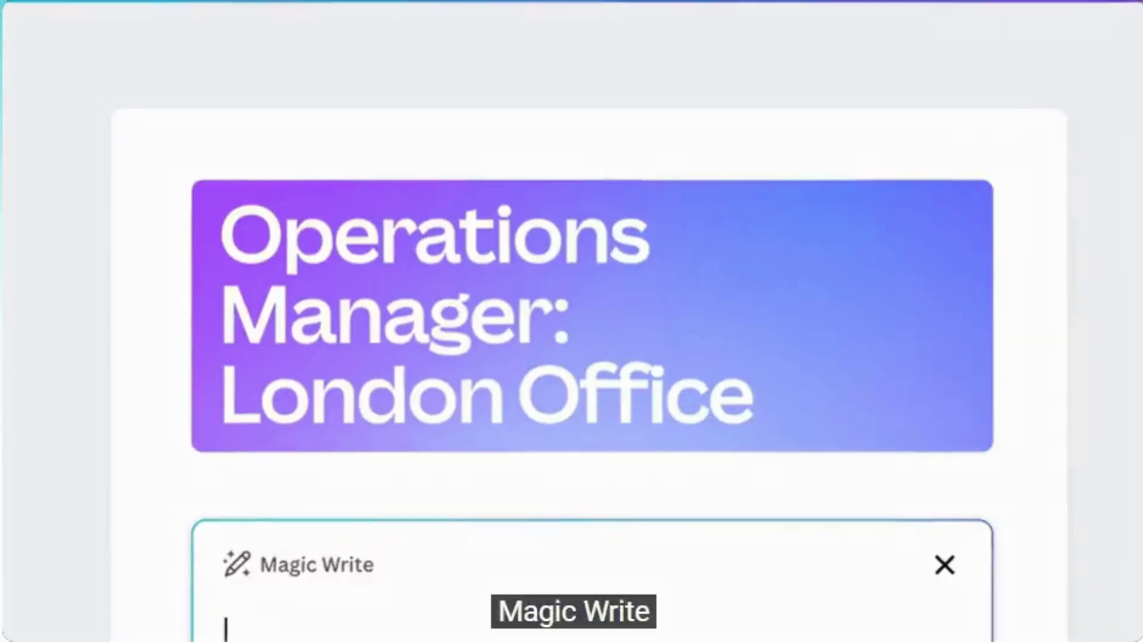
type("Write a job description for an operations manager")
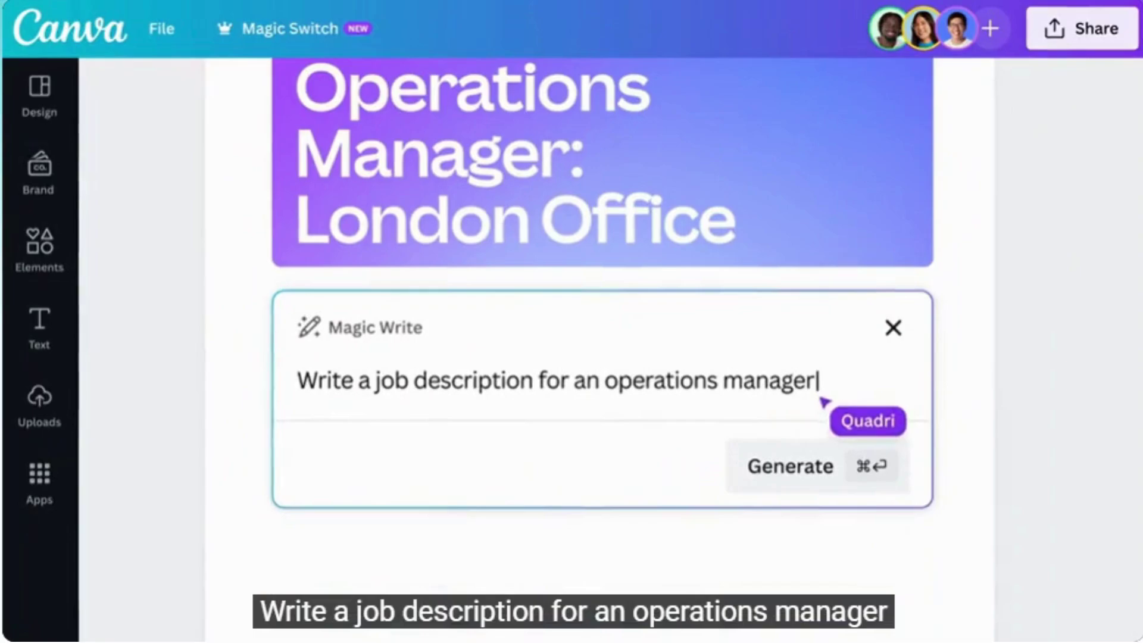
left_click(860, 457)
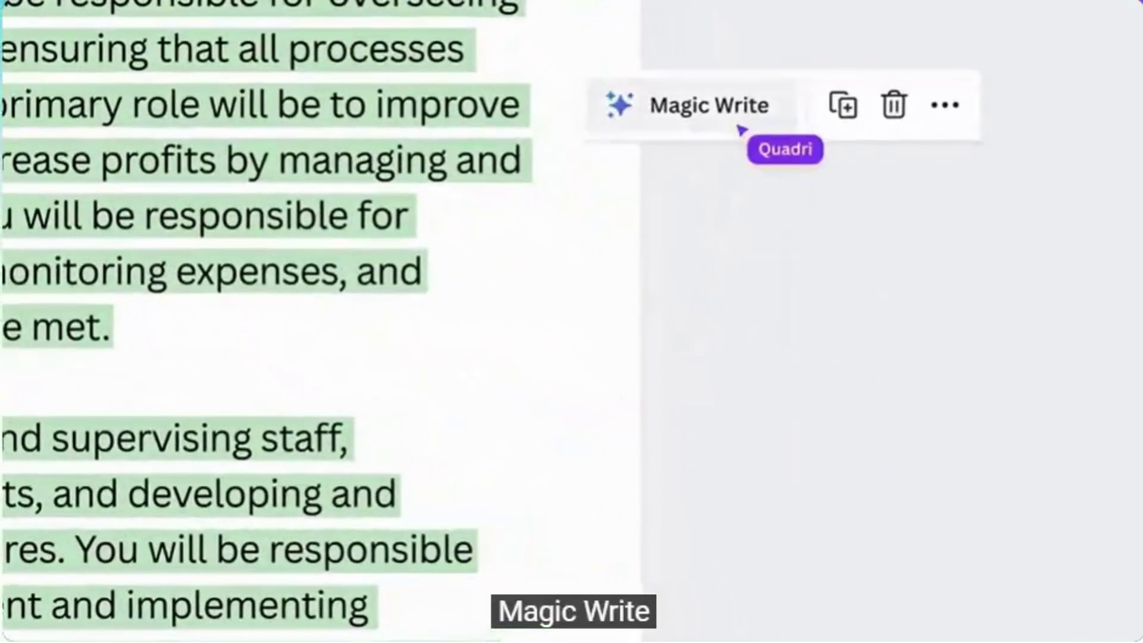
left_click(739, 127)
left_click(821, 198)
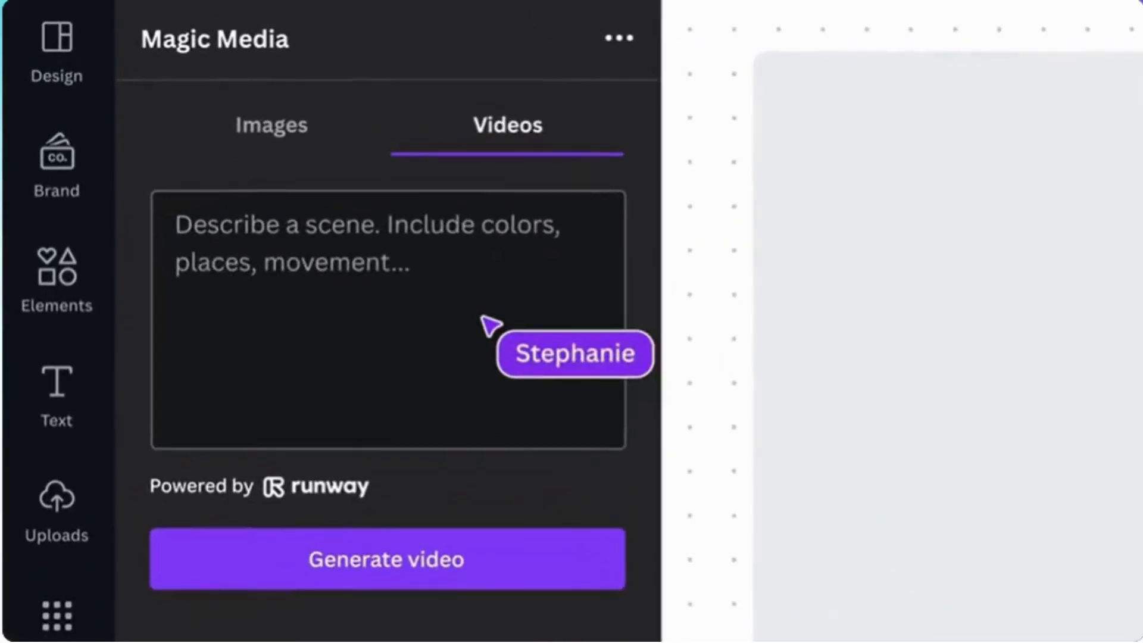
Generate an AI video from 'A vibrant jungle city' and place it on the page.
left_click(485, 321)
type("A vibrant j")
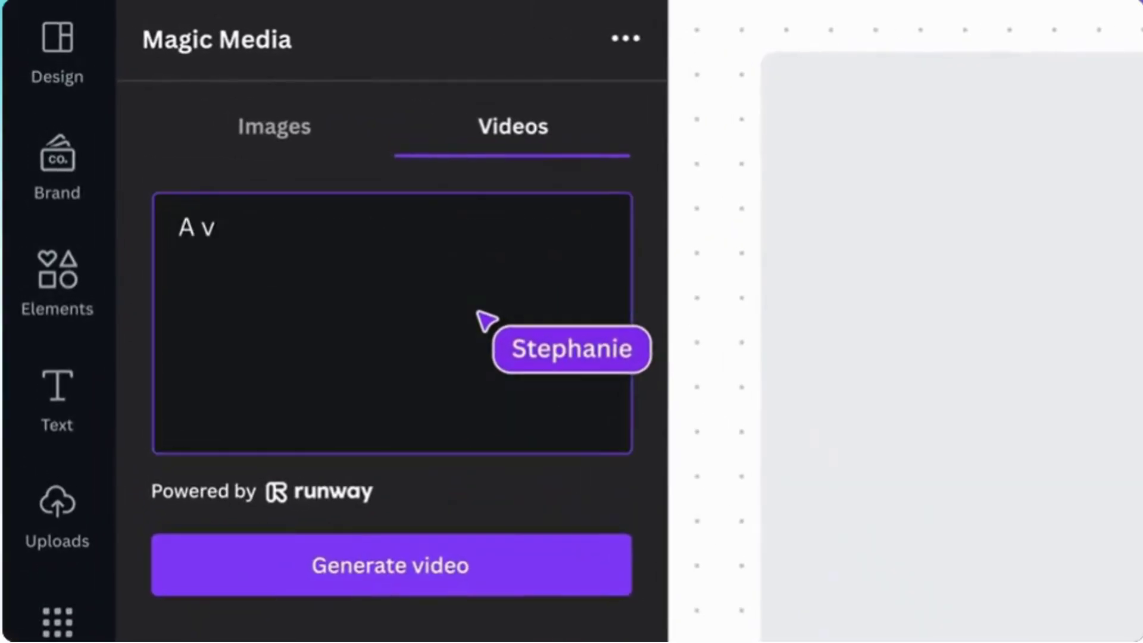
type("ungle city")
left_click(535, 563)
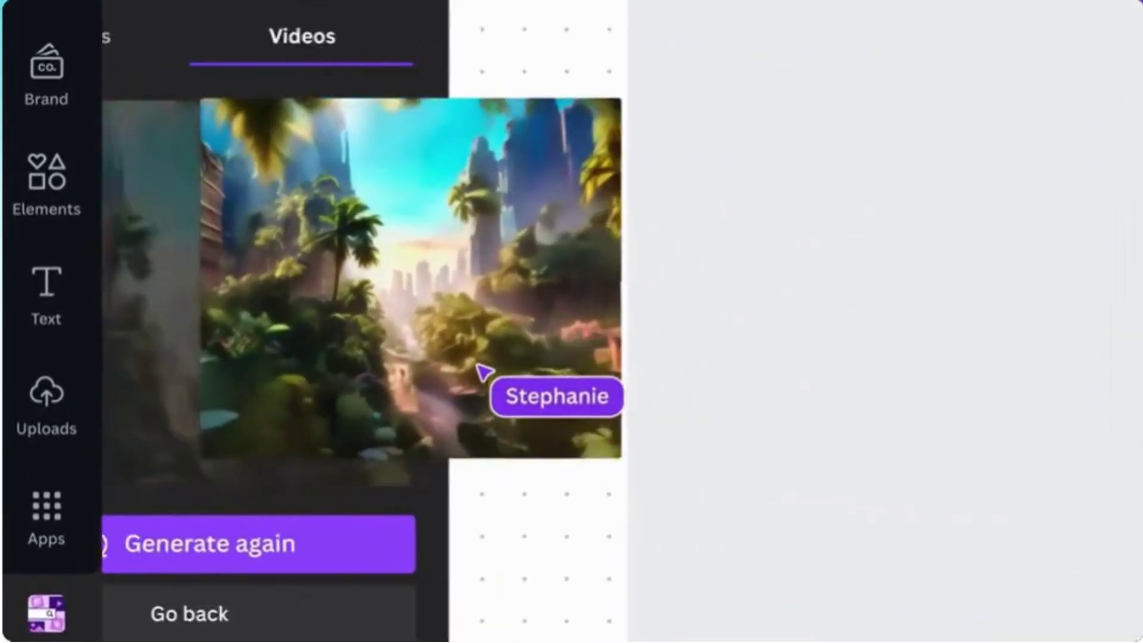
left_click(328, 399)
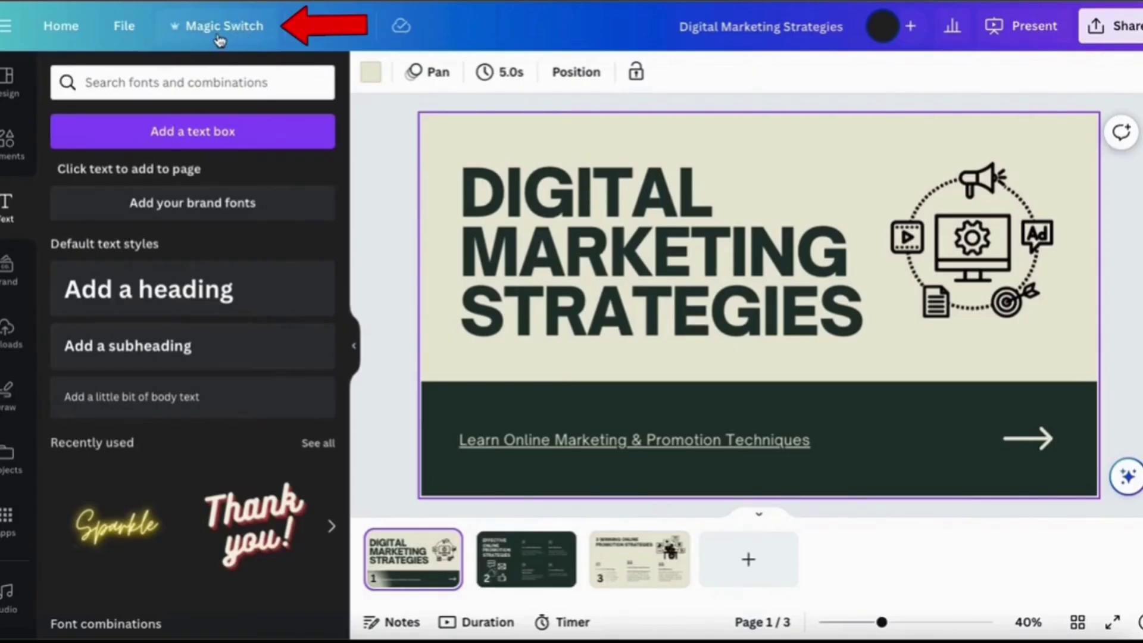
Browse the Magic Switch options for the Digital Marketing Strategies presentation.
left_click(221, 26)
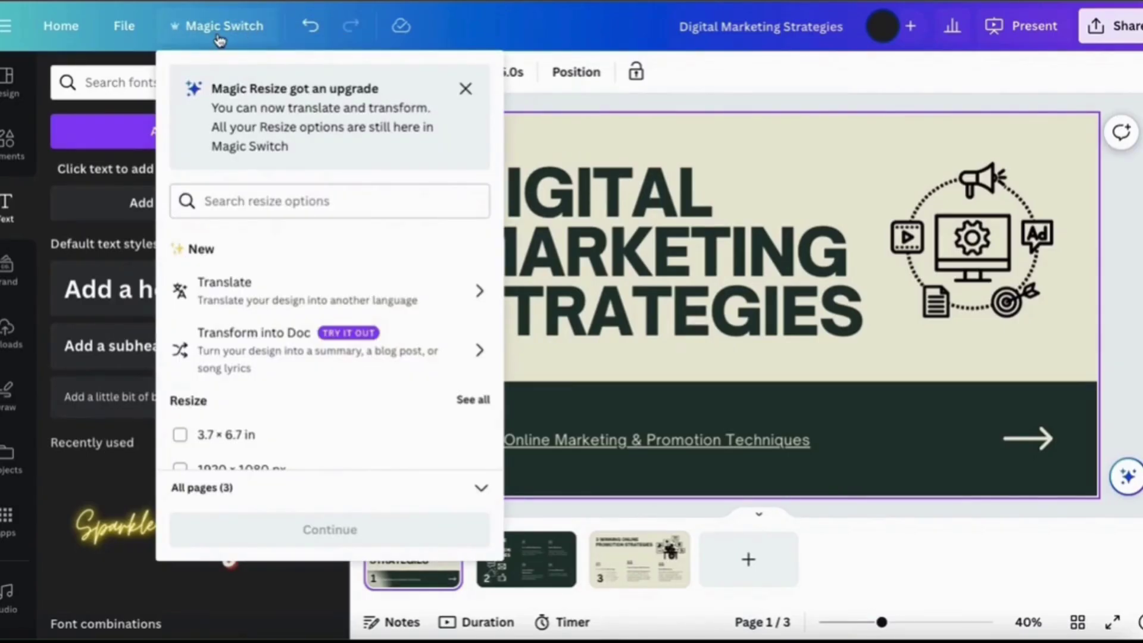
scroll(298, 229, "down", 3)
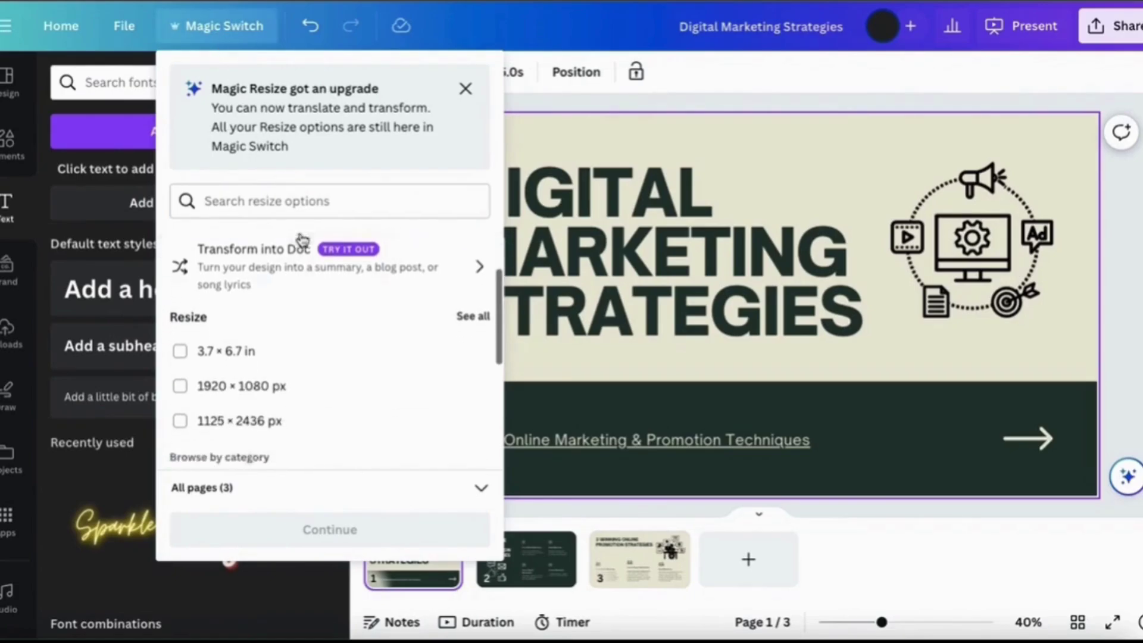
scroll(378, 321, "down", 5)
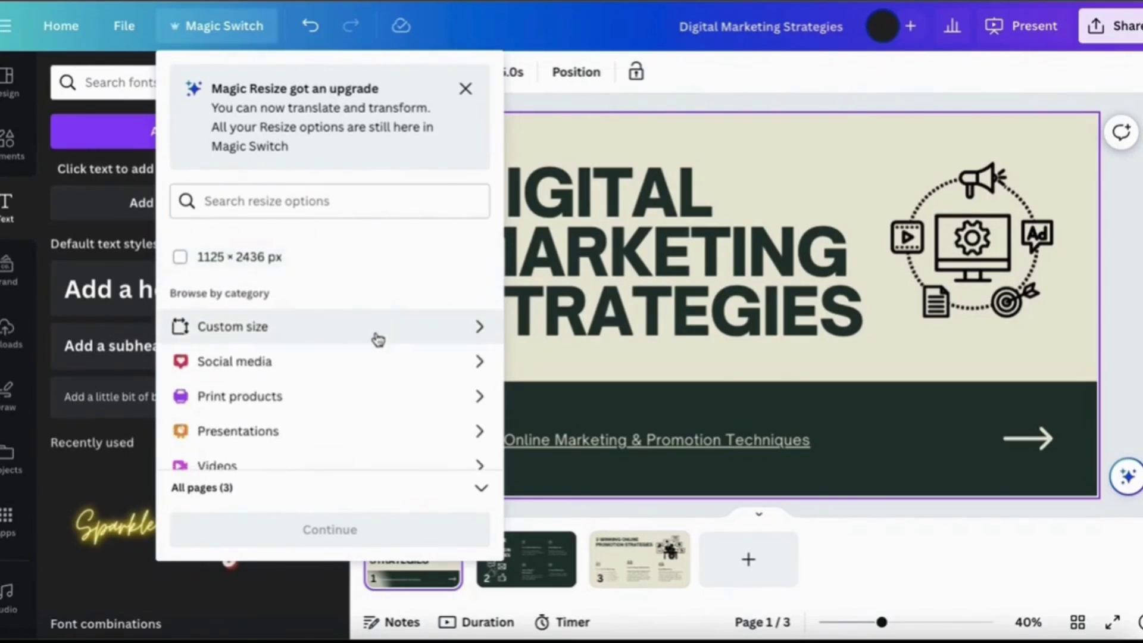
scroll(377, 339, "down", 1)
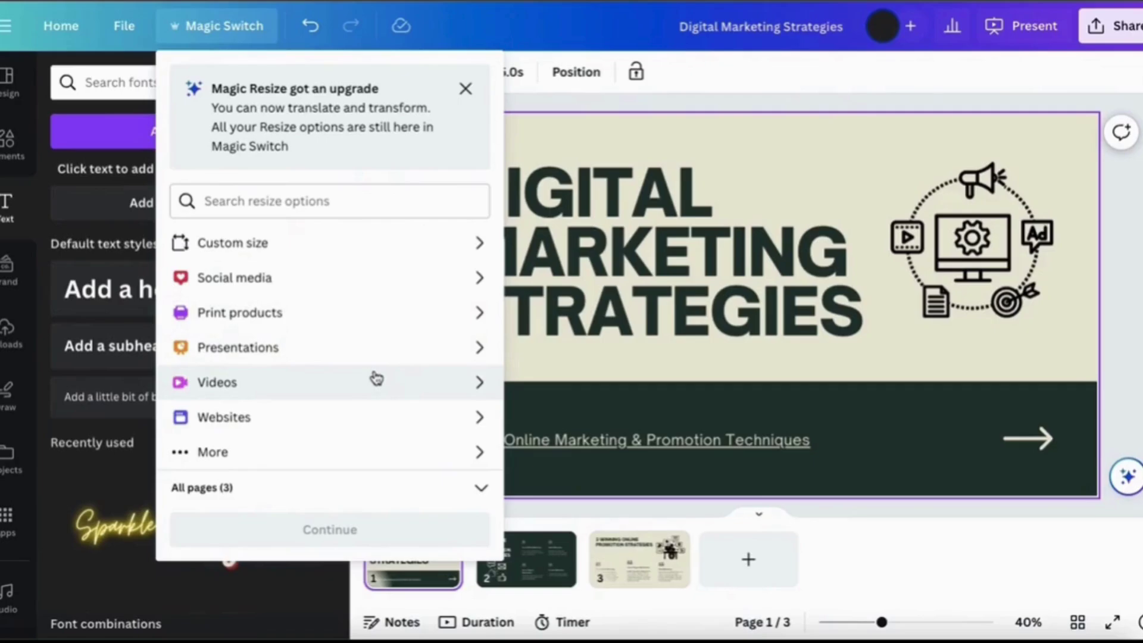
scroll(376, 378, "up", 8)
Translate all 3 pages of the presentation into Spanish.
left_click(412, 281)
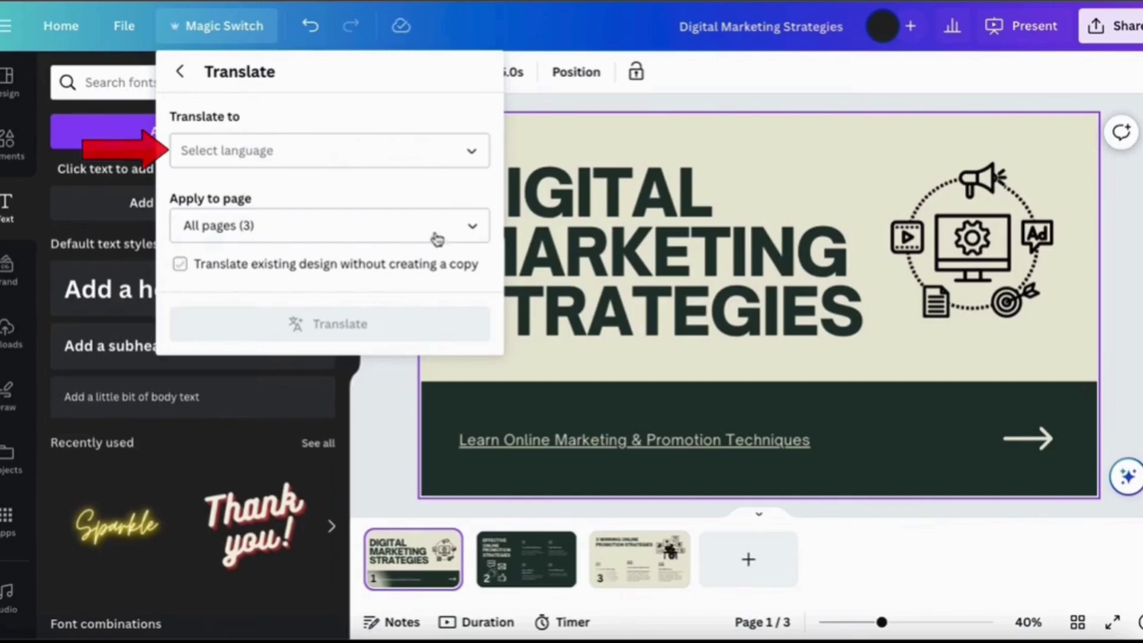
left_click(471, 152)
scroll(428, 290, "down", 20)
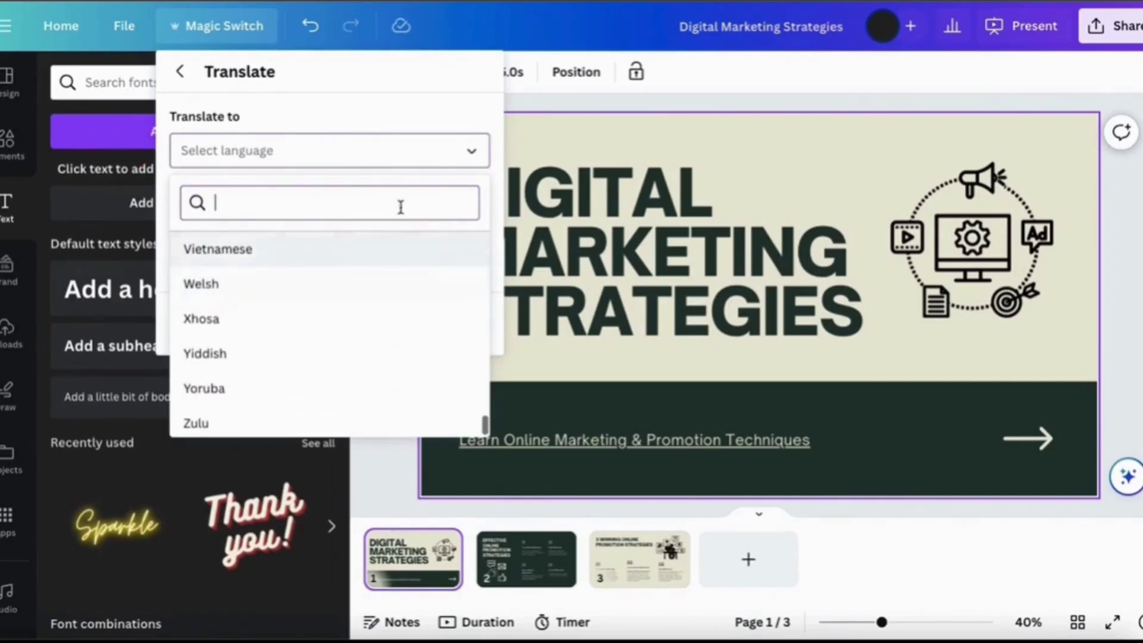
type("Spanish")
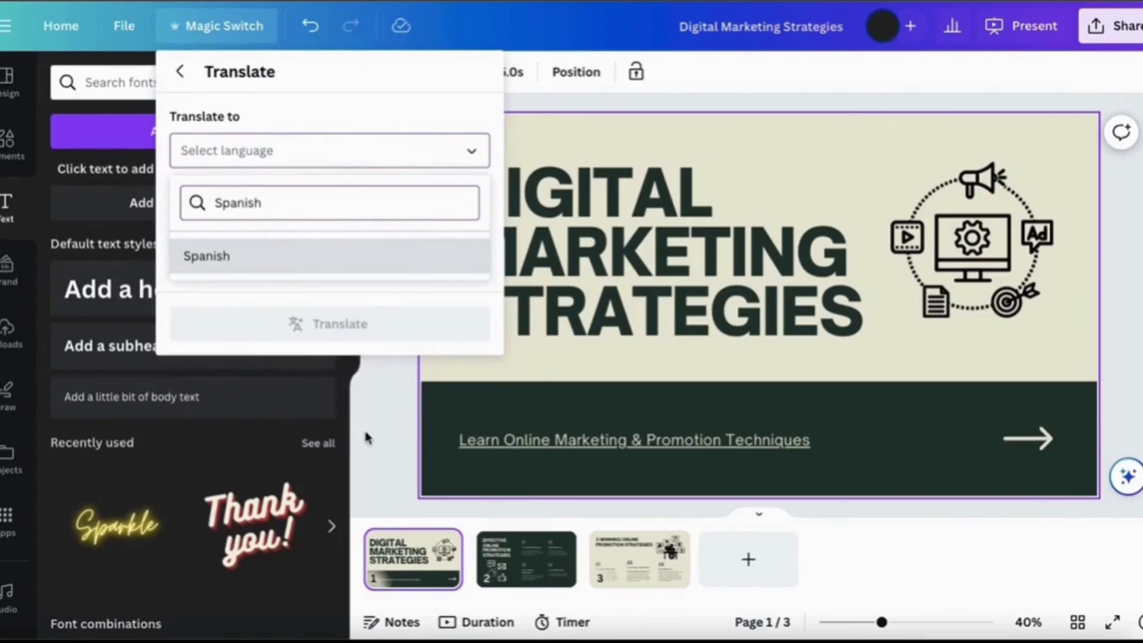
left_click(252, 266)
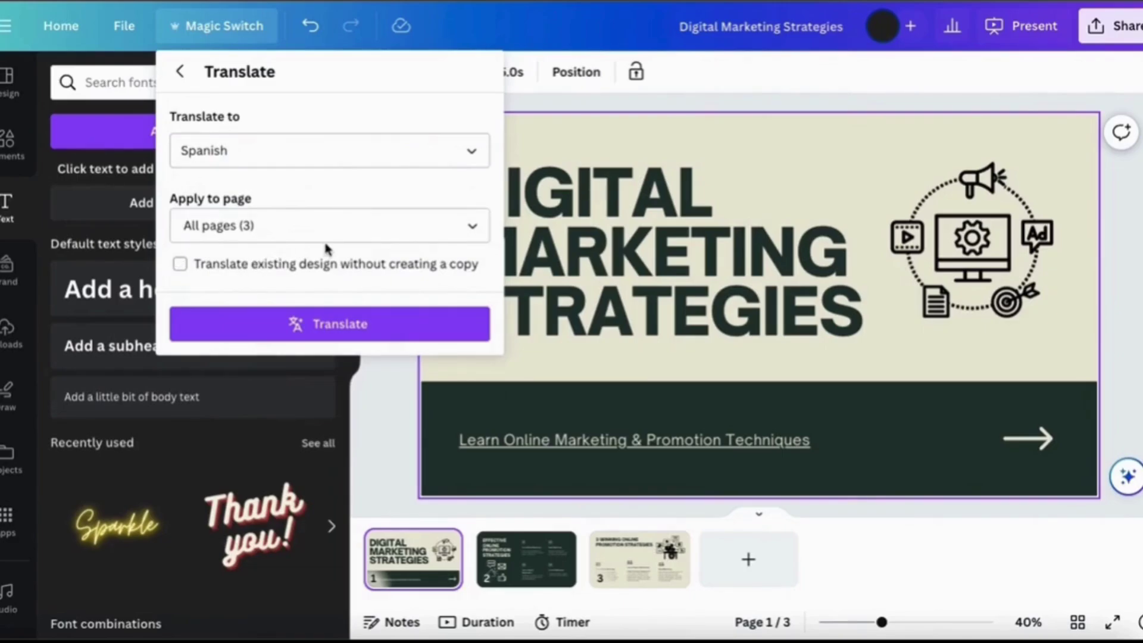
left_click(394, 235)
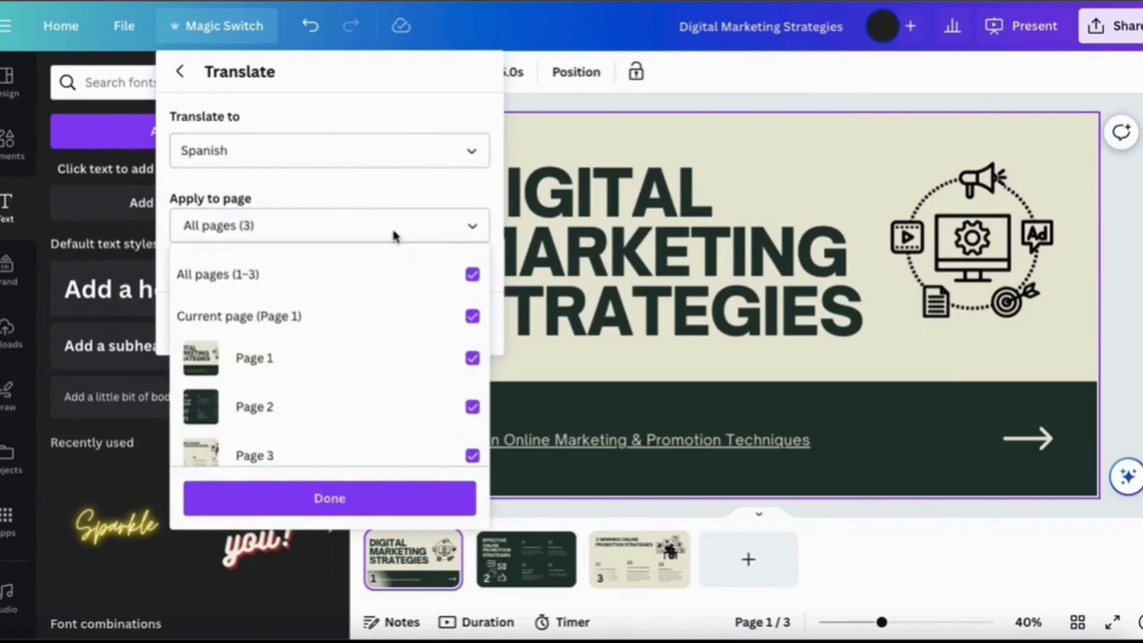
left_click(393, 235)
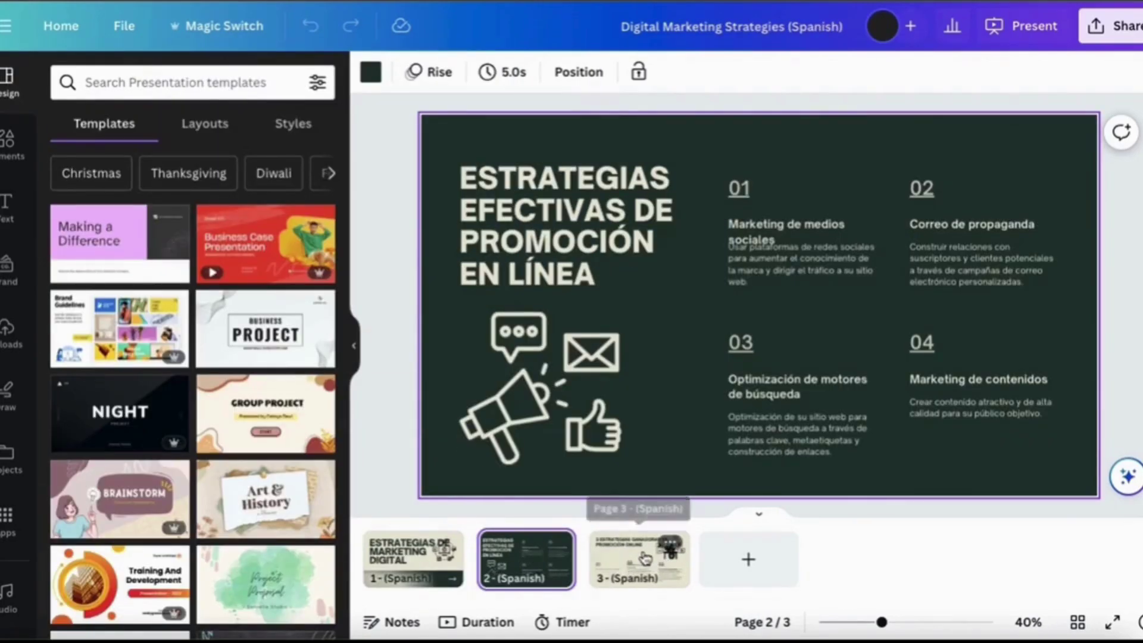
Review page 3 of the Spanish copy, then try a Summary doc from the presentation.
left_click(639, 556)
left_click(252, 26)
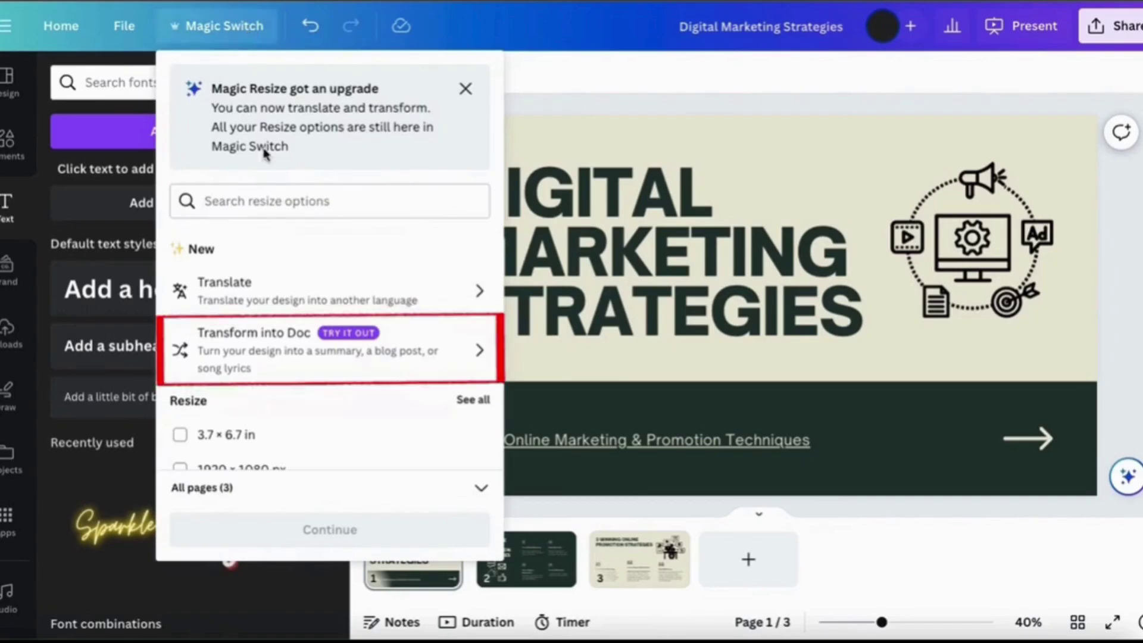
left_click(329, 344)
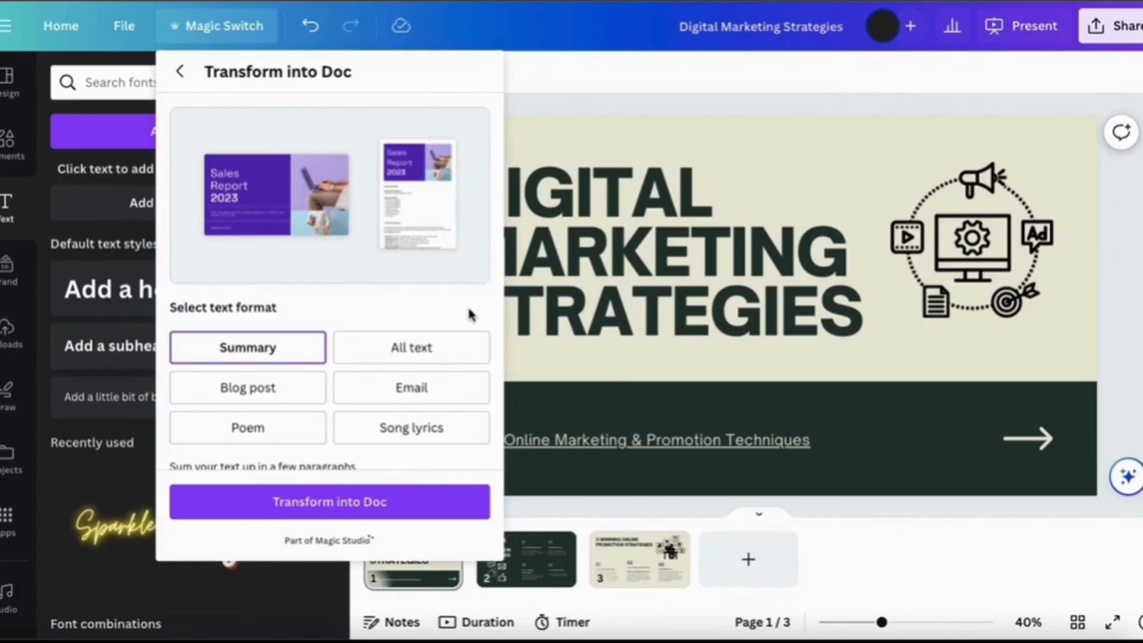
scroll(379, 409, "down", 1)
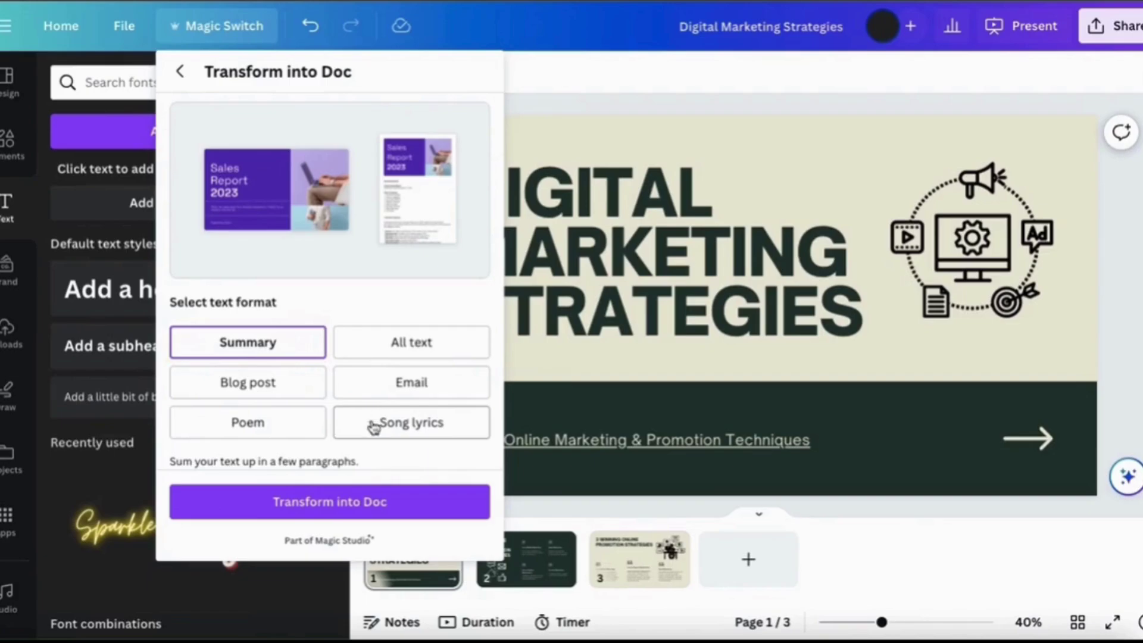
left_click(337, 503)
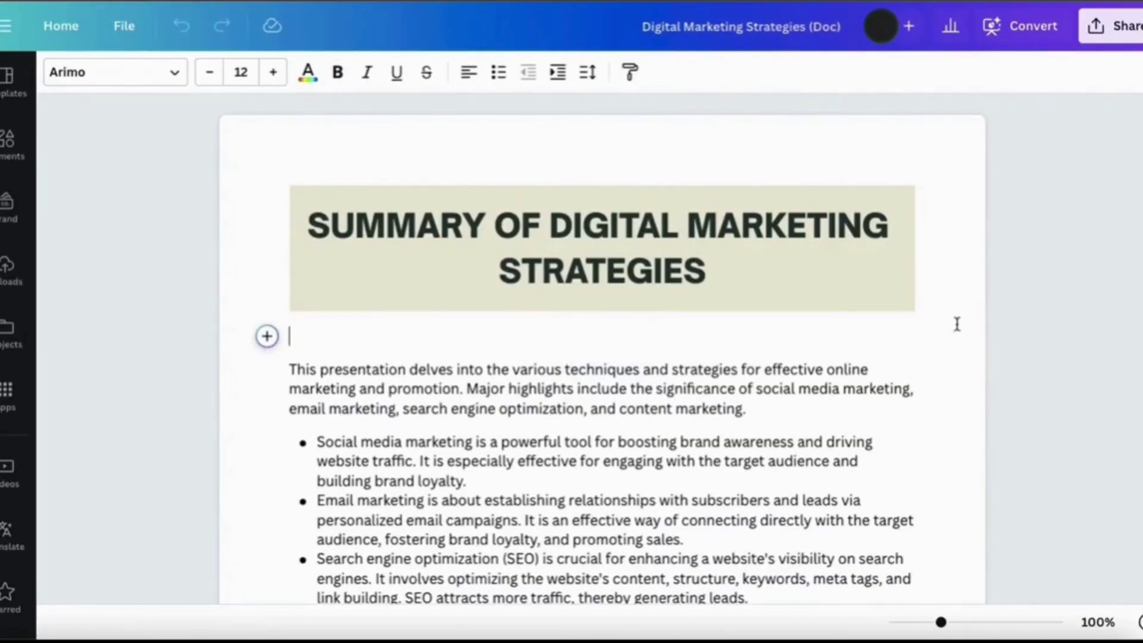
Switch the doc format to Blog post and transform the presentation into a doc.
scroll(956, 324, "down", 5)
scroll(956, 324, "up", 5)
scroll(957, 324, "down", 1)
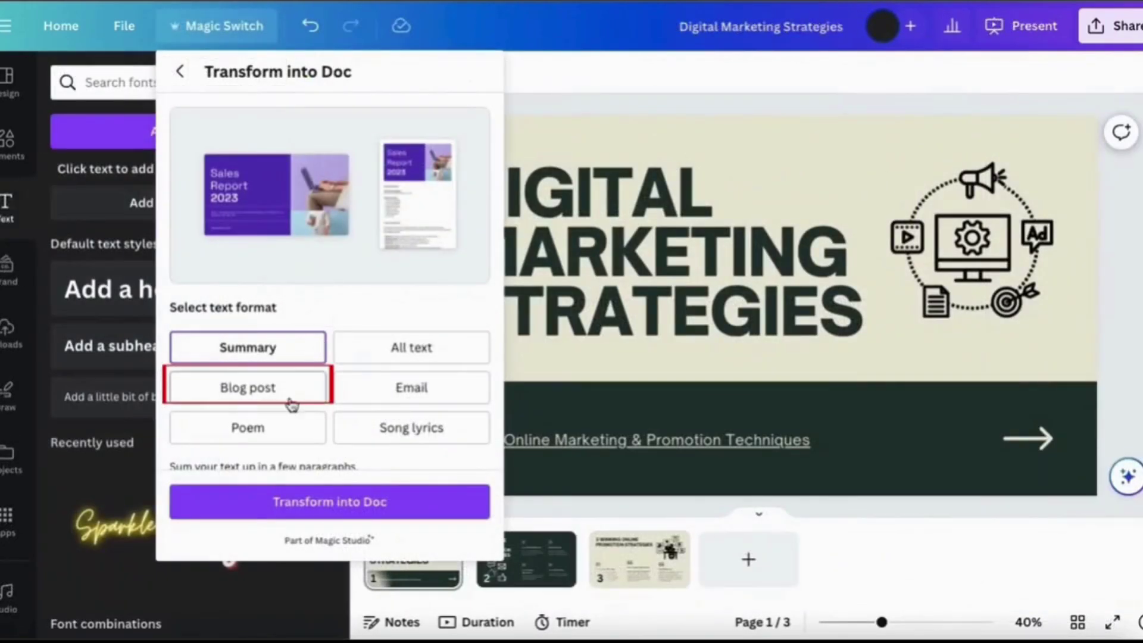
left_click(292, 398)
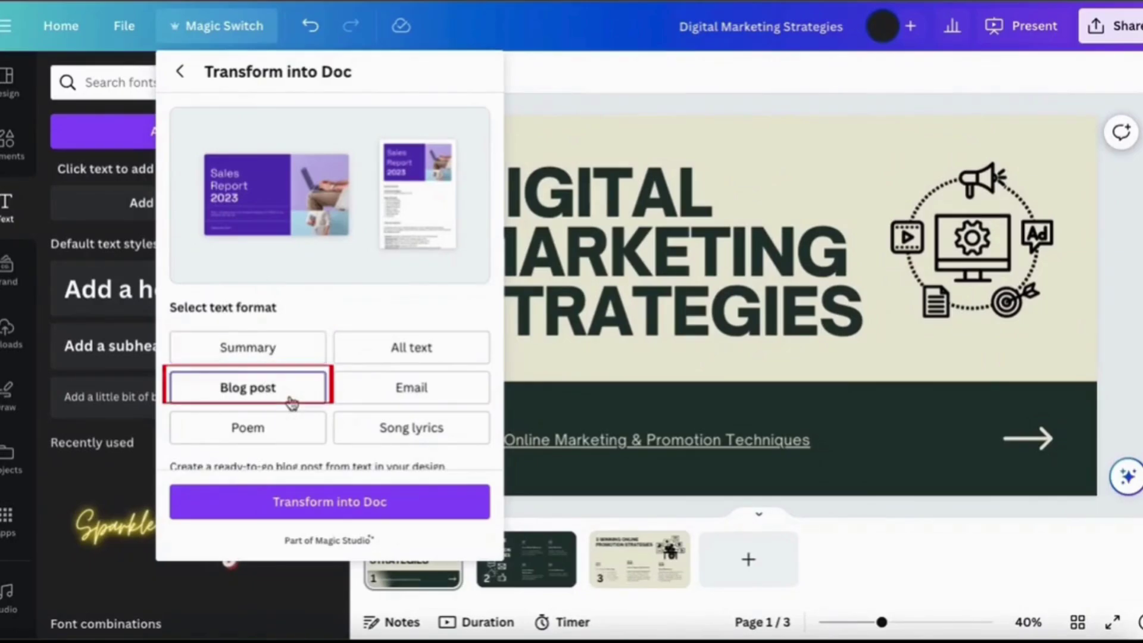
left_click(336, 495)
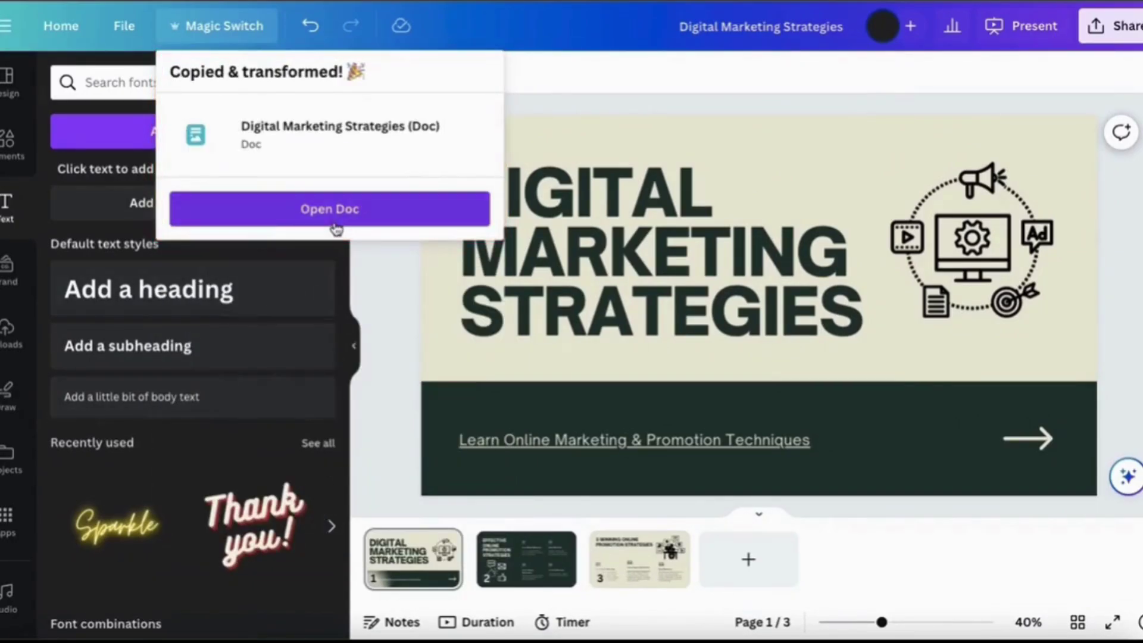
left_click(330, 210)
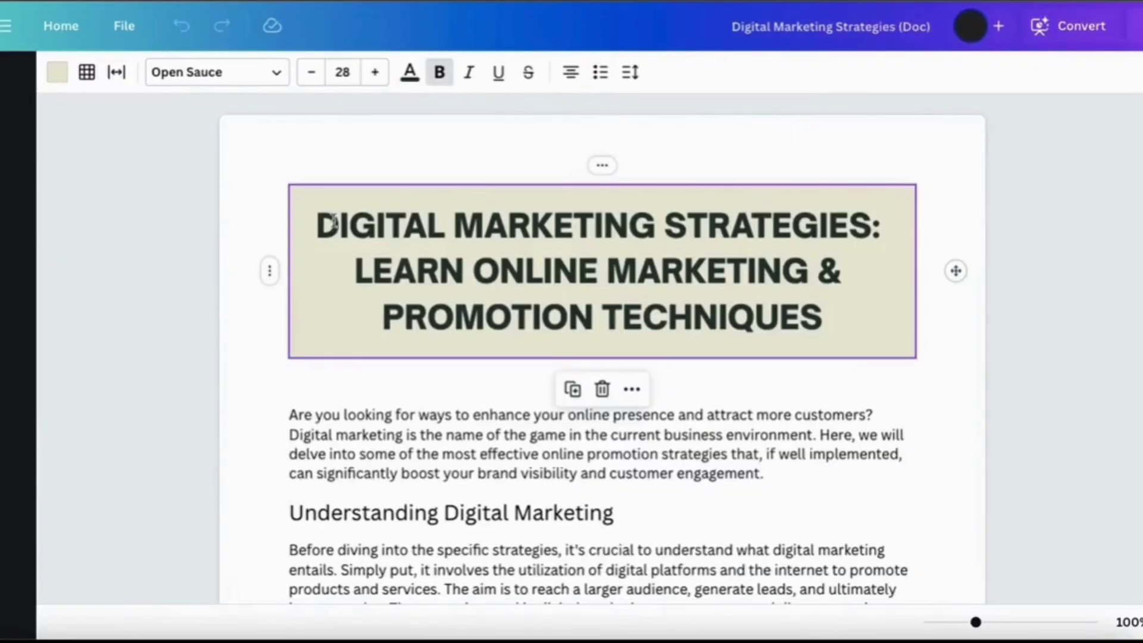
left_click(961, 390)
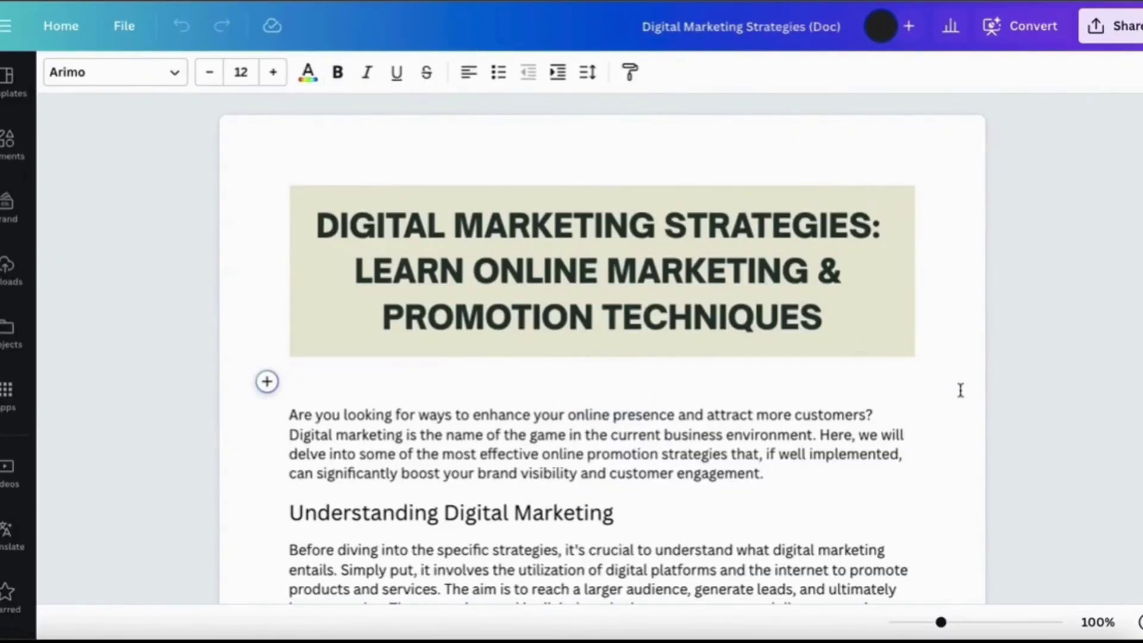
scroll(960, 390, "down", 5)
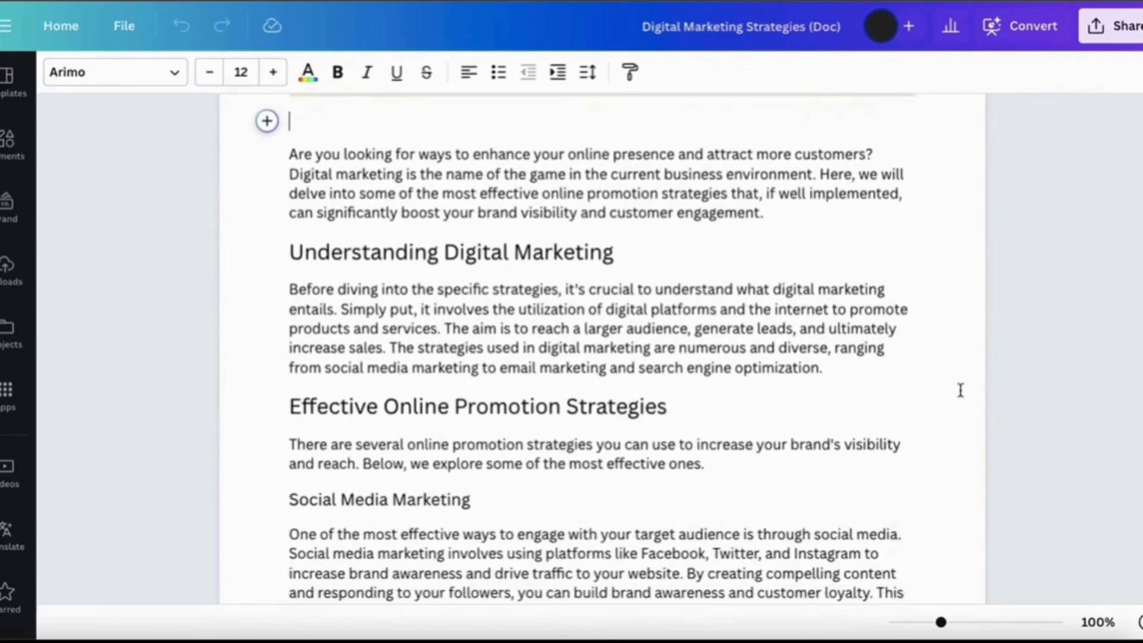
scroll(961, 390, "down", 1)
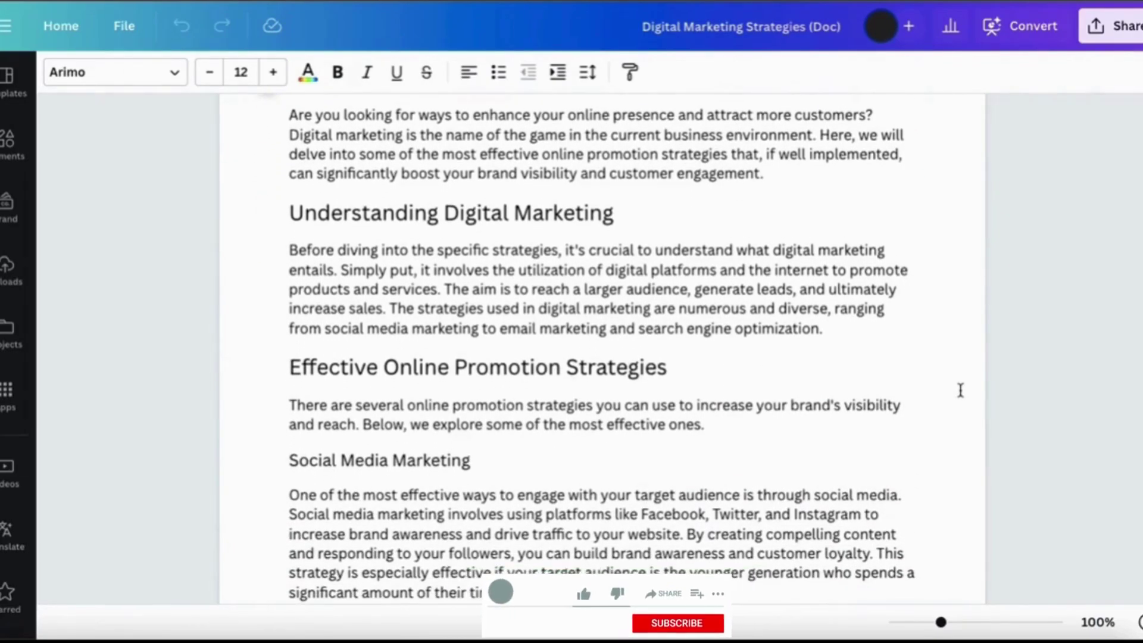
scroll(960, 390, "down", 10)
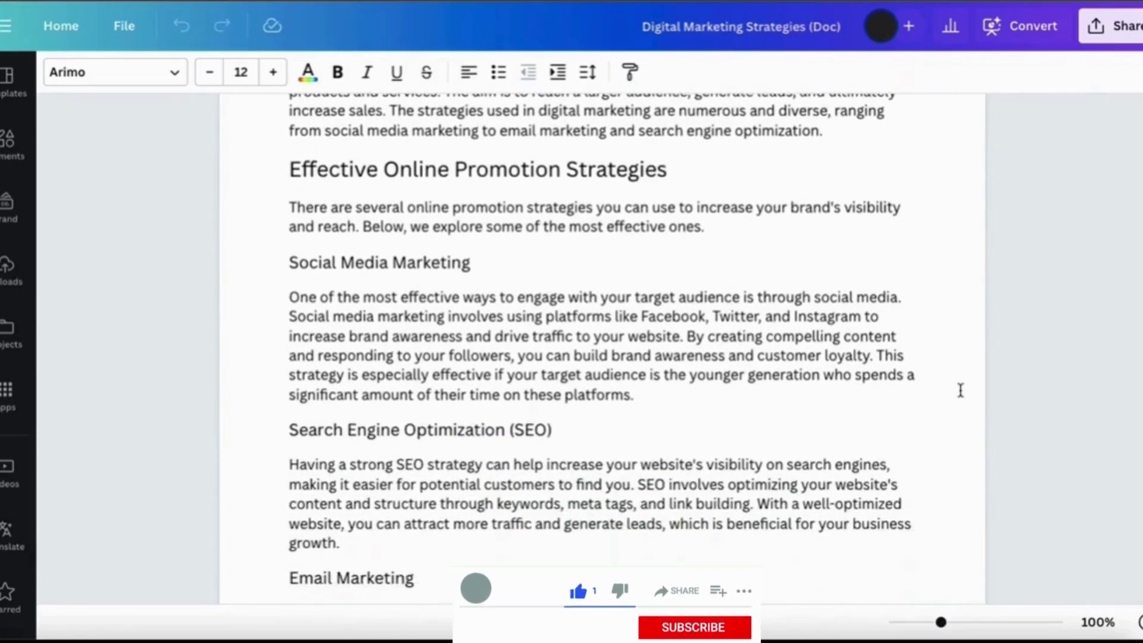
scroll(960, 390, "down", 4)
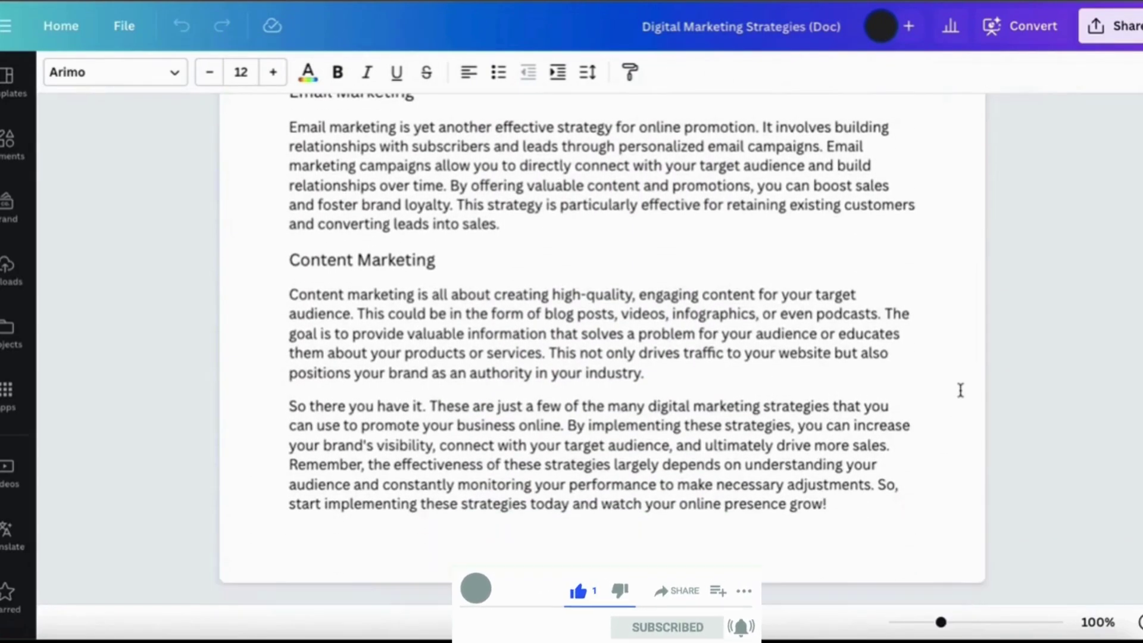
key("ctrl+Home")
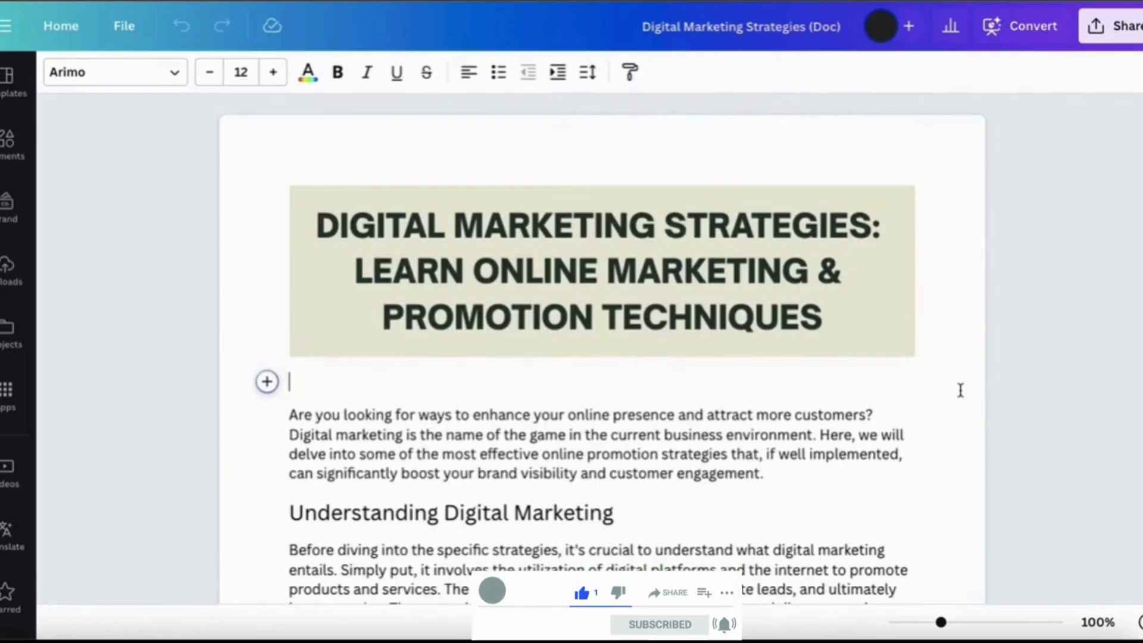